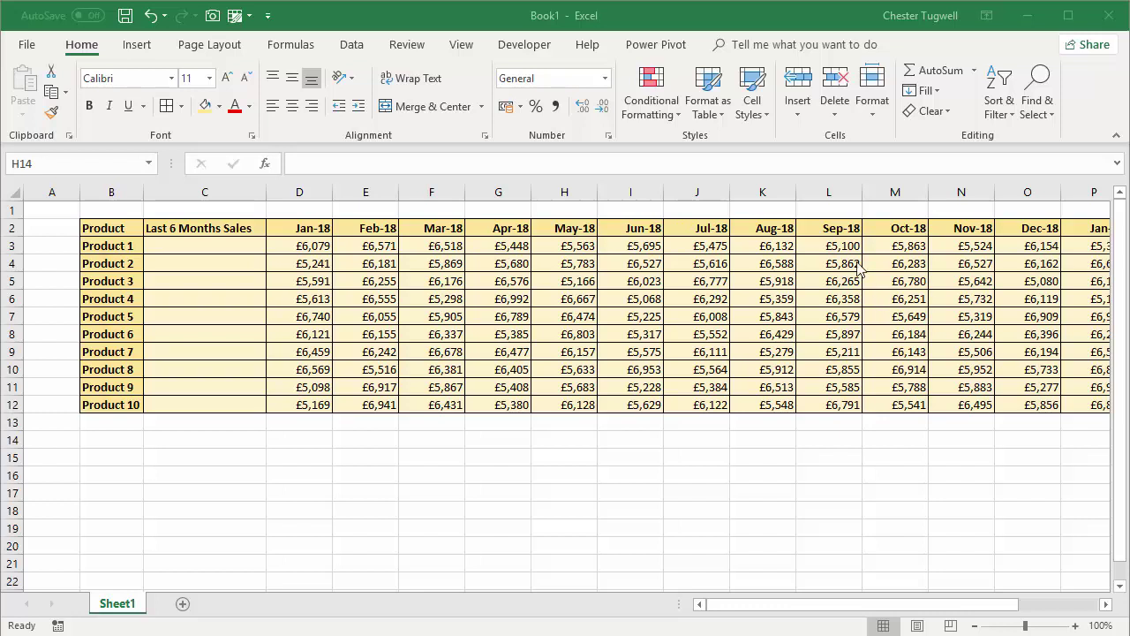
# Select Product 1's Jun-18 to Nov-18 sales to review its latest six months
pyautogui.moveTo(905, 244); pyautogui.dragTo(580, 251)
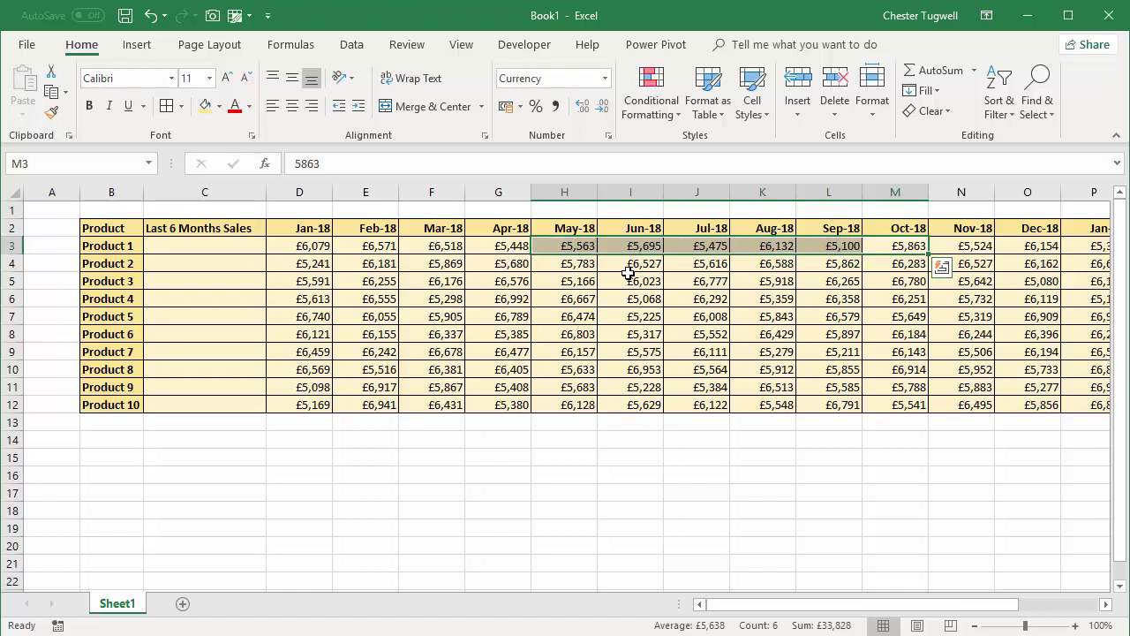
pyautogui.click(949, 247)
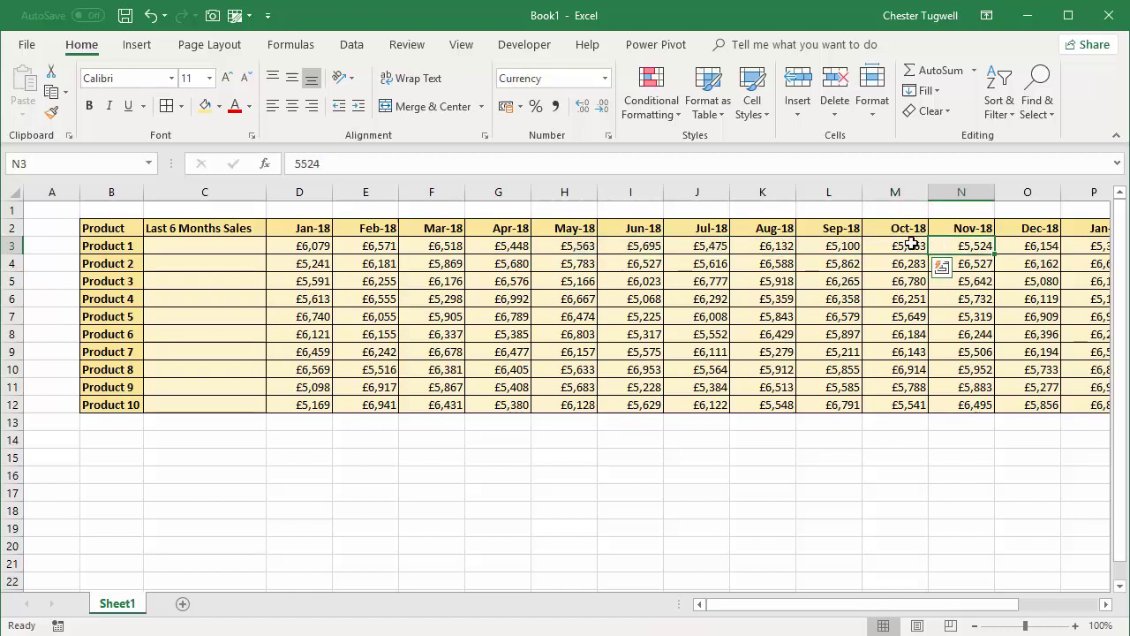
pyautogui.moveTo(911, 244); pyautogui.dragTo(639, 240)
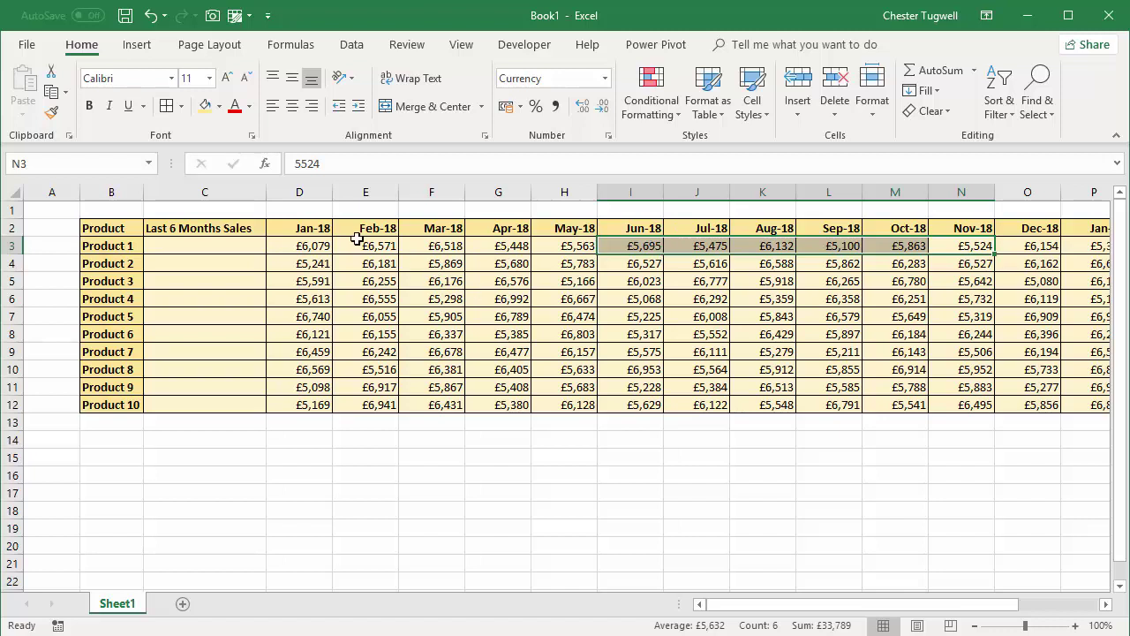
# Check the row 2 month headers' date format, keeping them as mmm-yy
pyautogui.moveTo(300, 226); pyautogui.dragTo(841, 229)
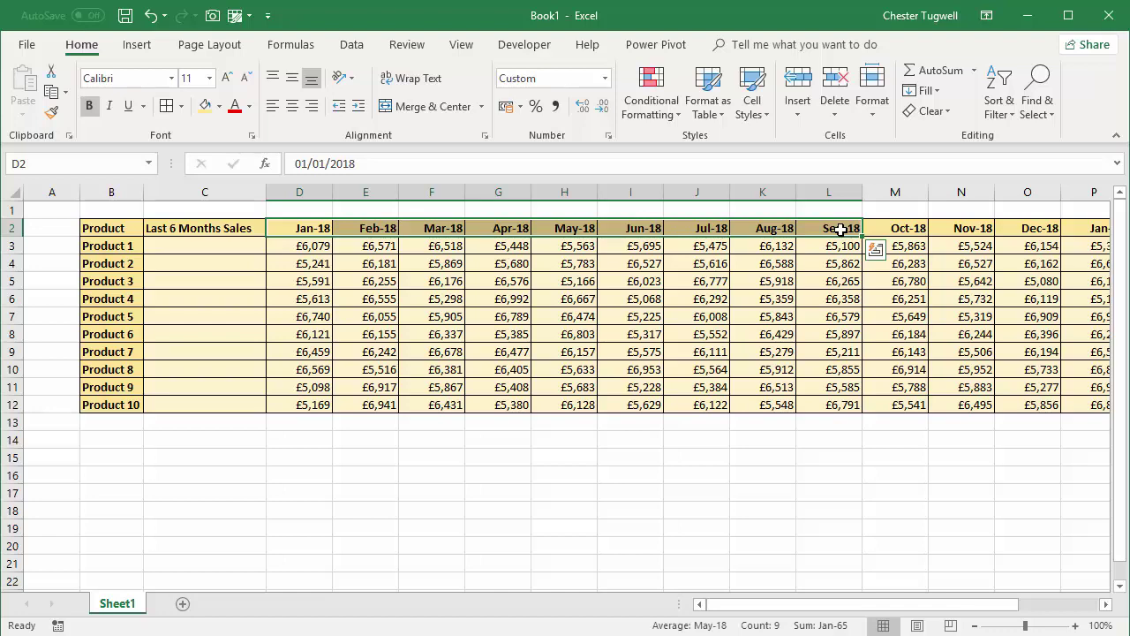
pyautogui.hotkey('ctrl', '1')
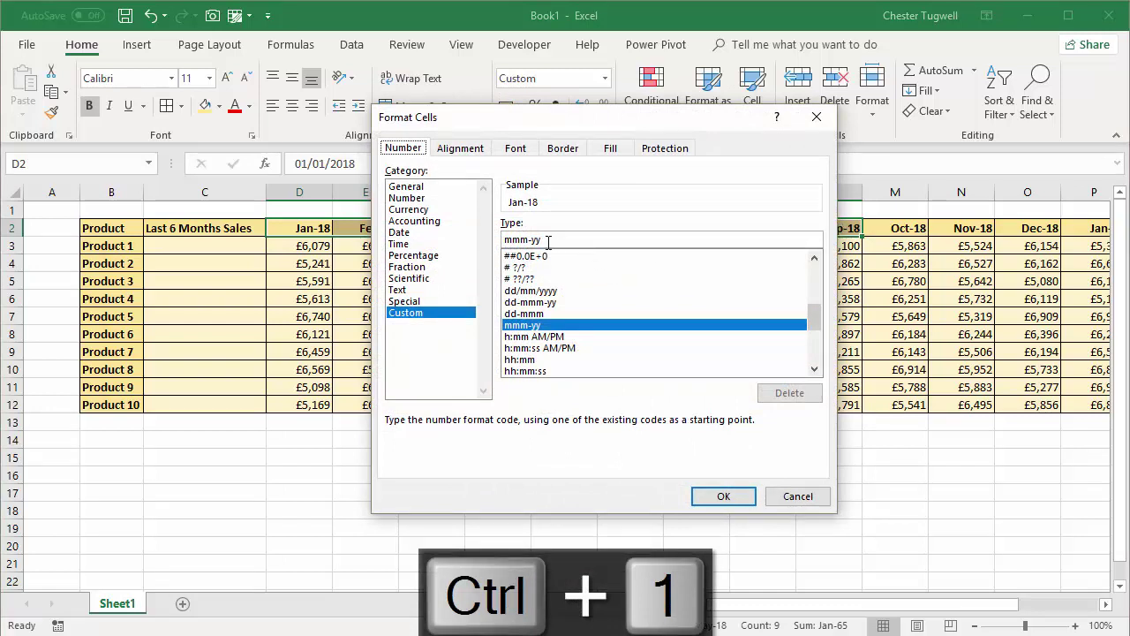
pyautogui.moveTo(566, 123); pyautogui.dragTo(731, 99)
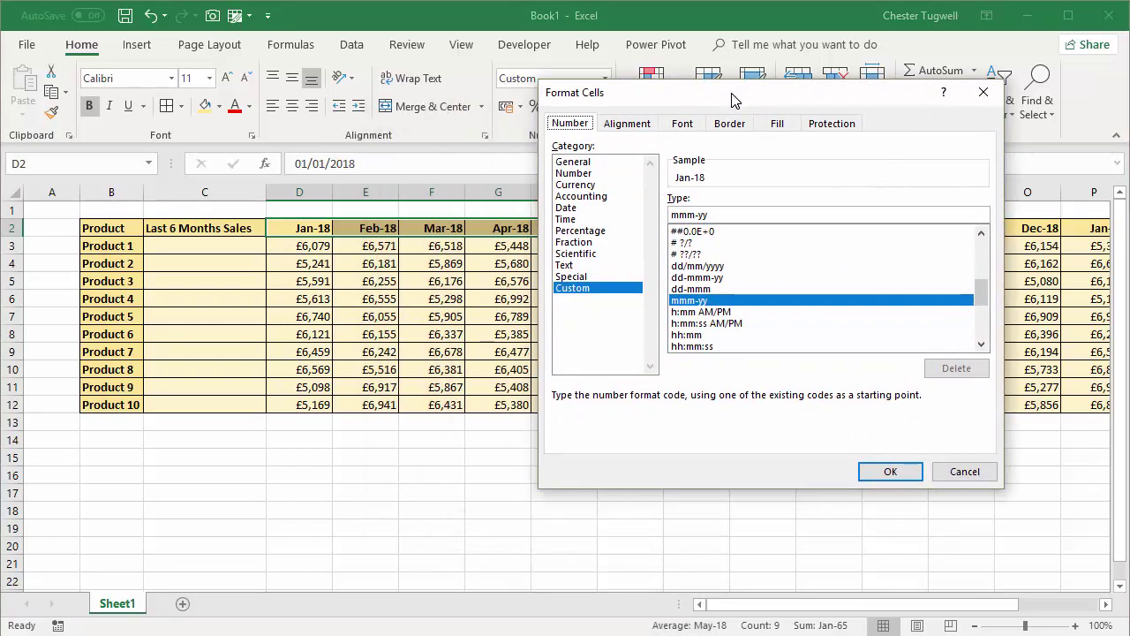
pyautogui.click(711, 266)
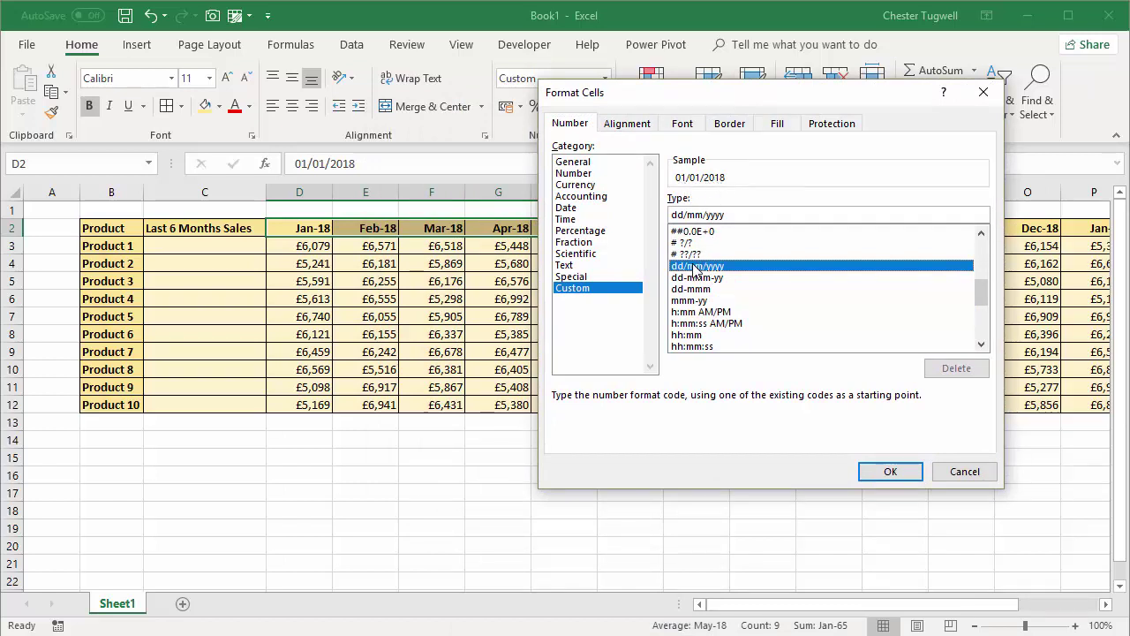
pyautogui.click(690, 301)
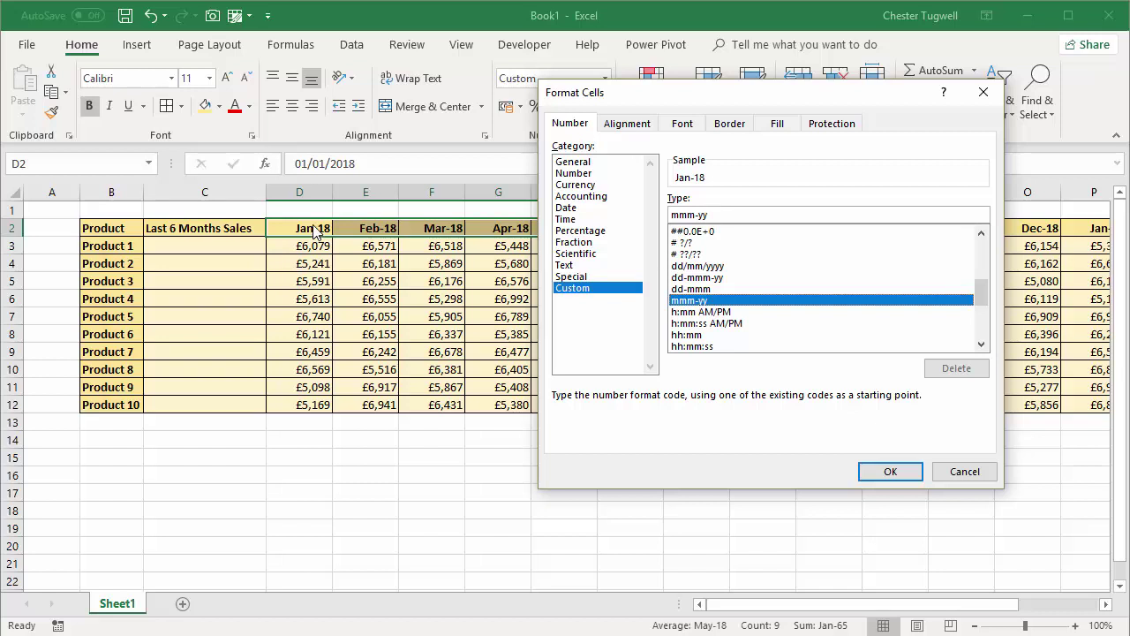
pyautogui.click(870, 470)
# Begin C3 with =offset(D3,0, using Product 1's Jan-18 sales as the reference
pyautogui.click(190, 245)
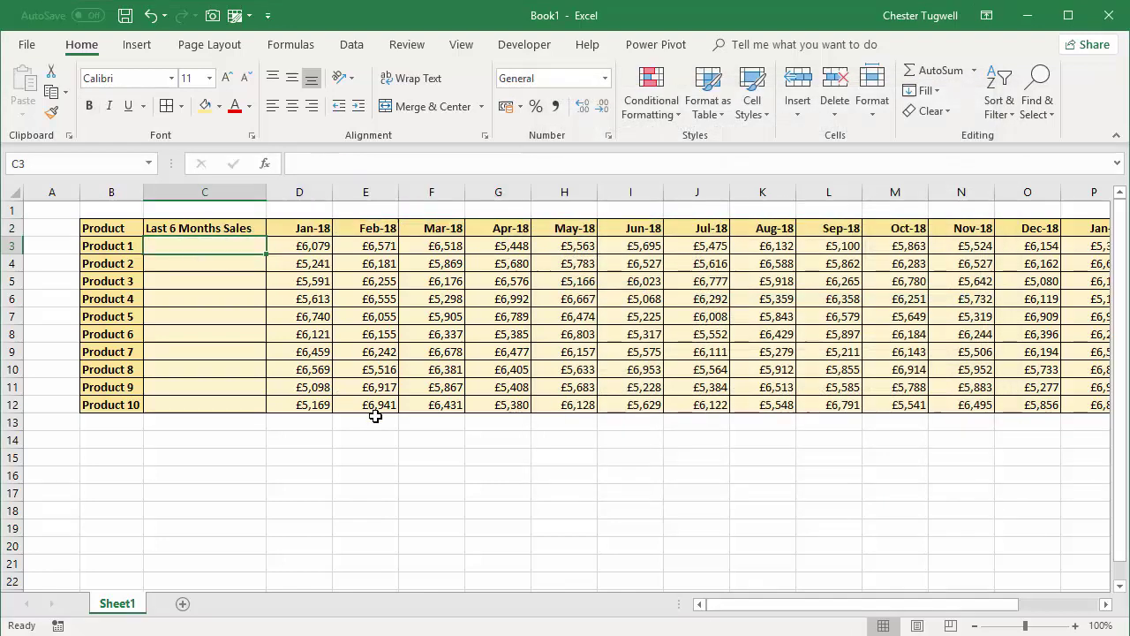
pyautogui.write('=')
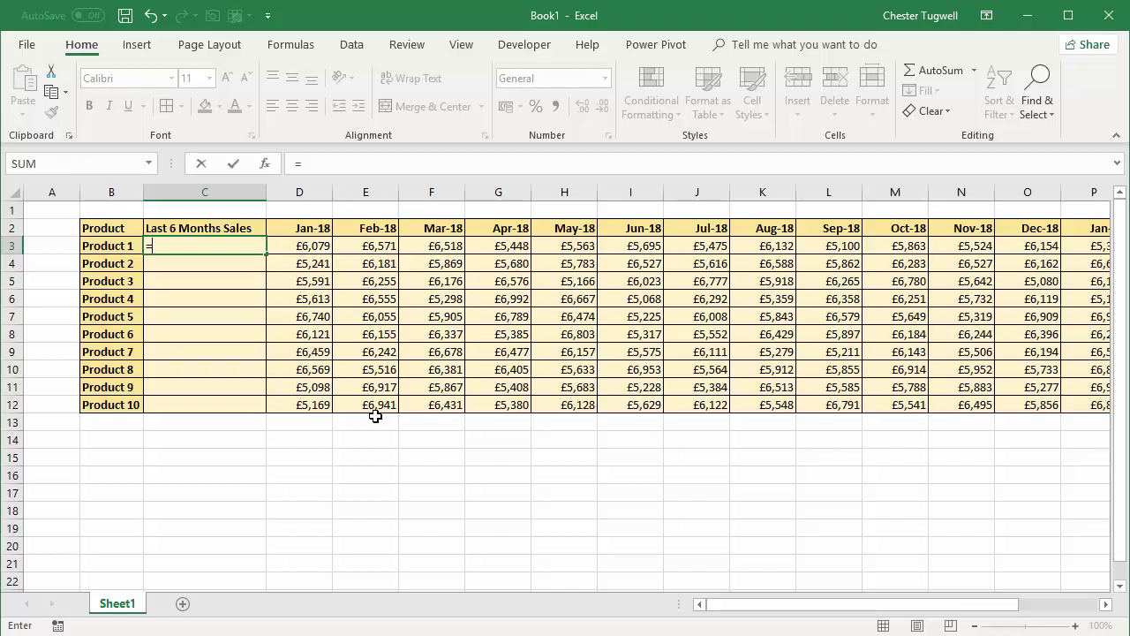
pyautogui.write('offs')
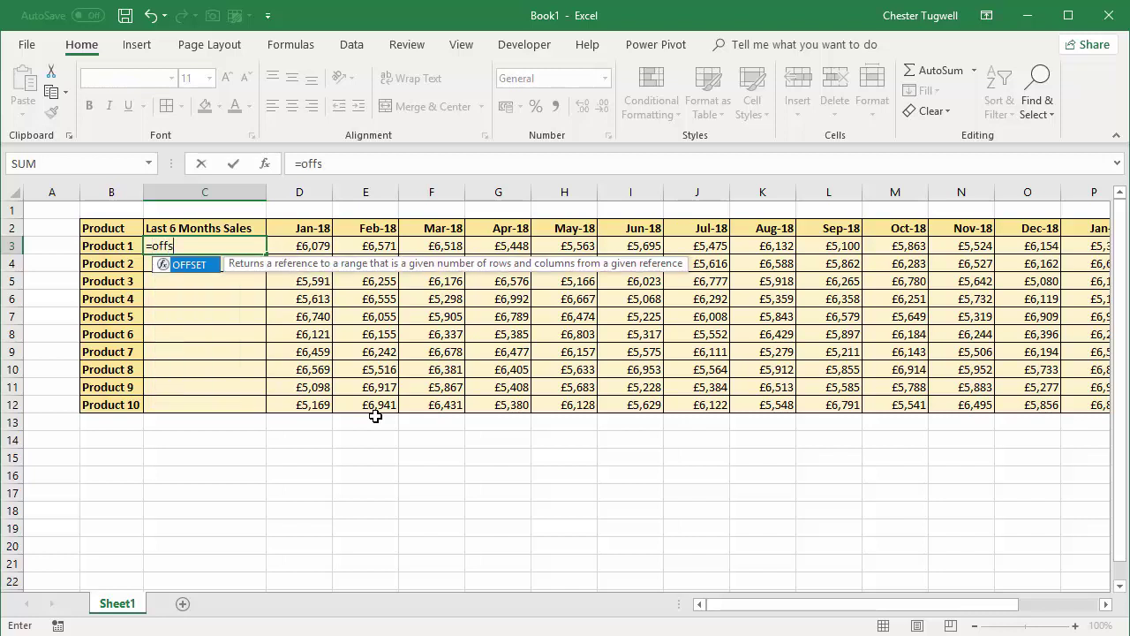
pyautogui.write('et(')
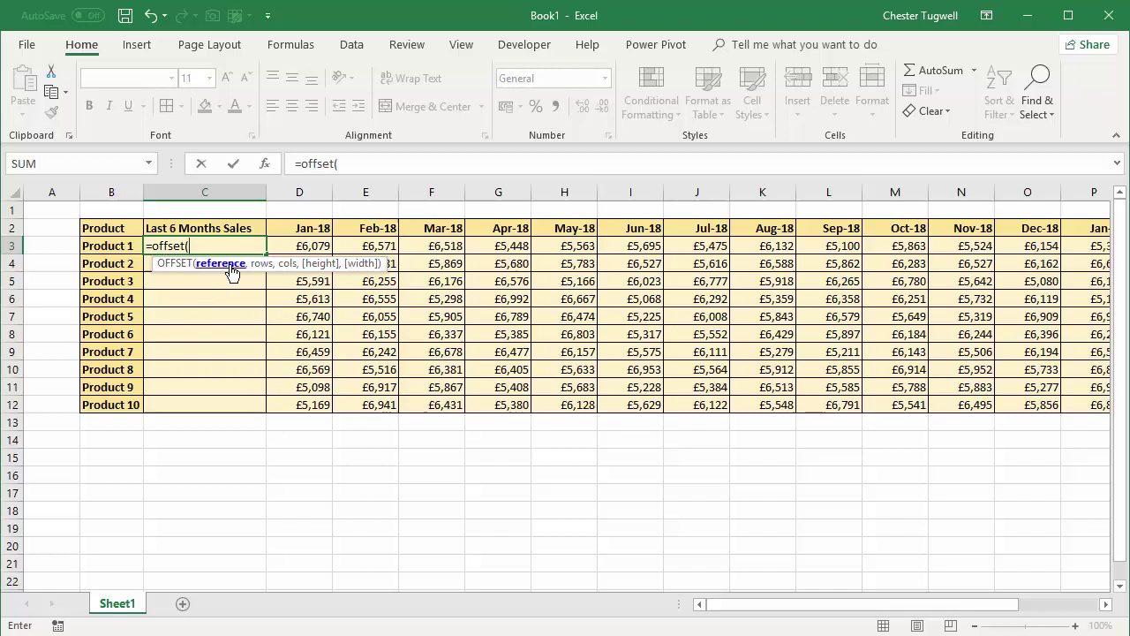
pyautogui.click(286, 243)
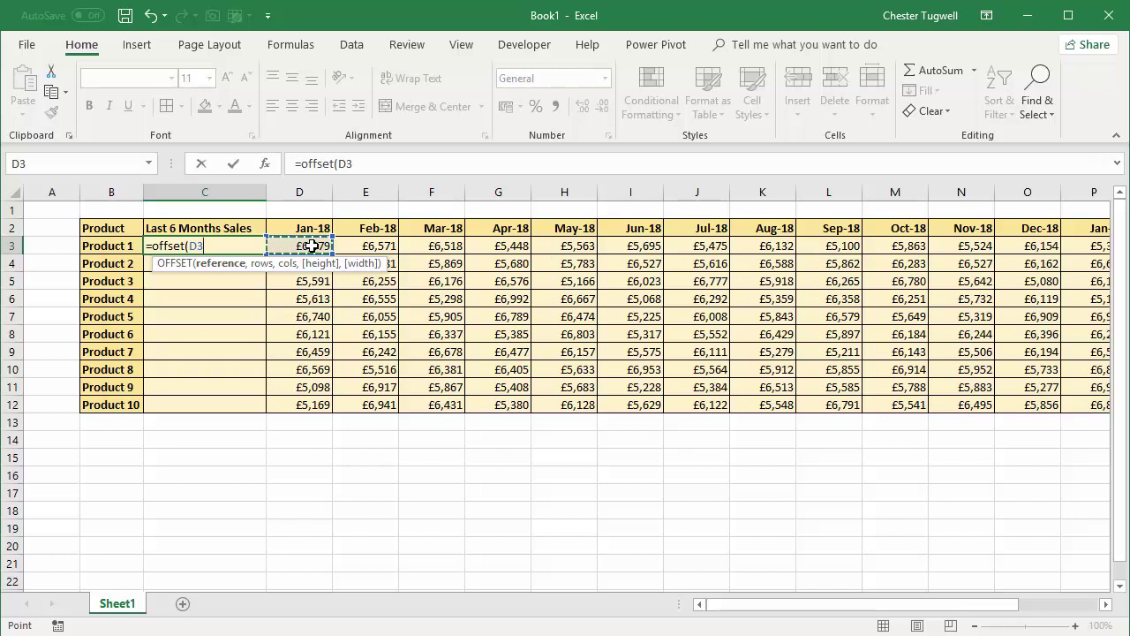
pyautogui.write(',')
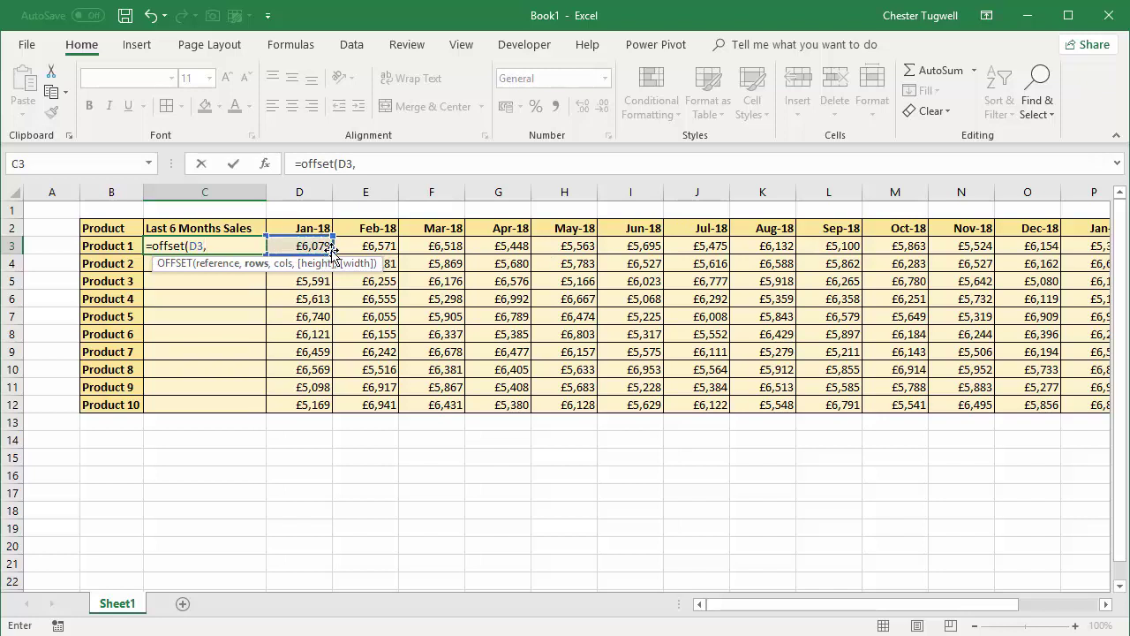
pyautogui.write('0,')
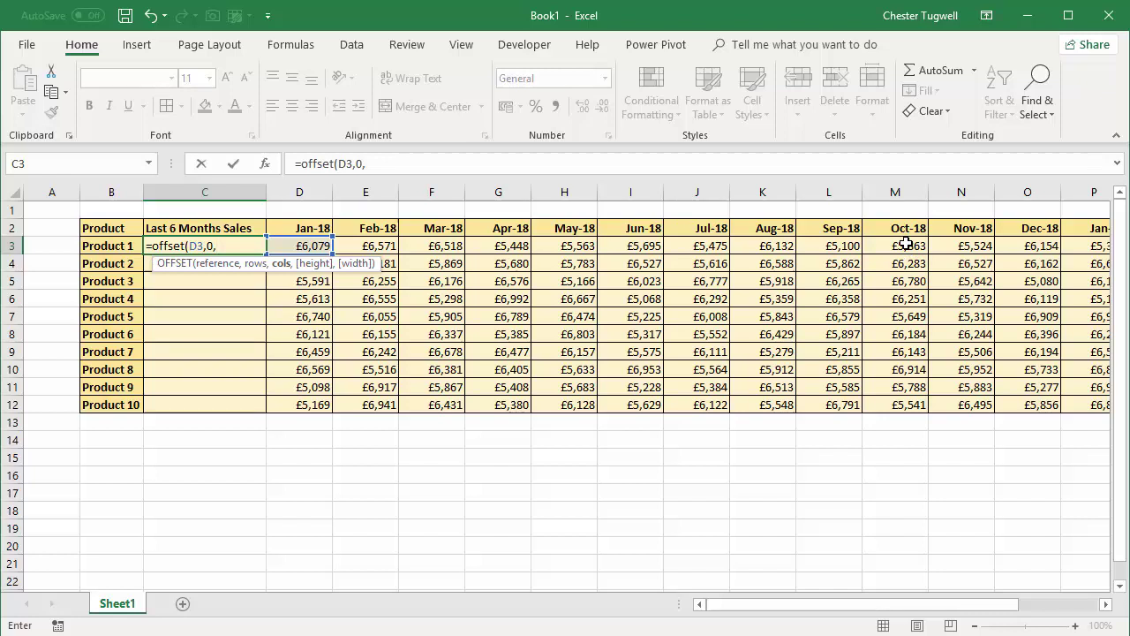
# Add match(TODAY(), to C3's formula with the month headers D2:T2 as lookup range
pyautogui.write('mat')
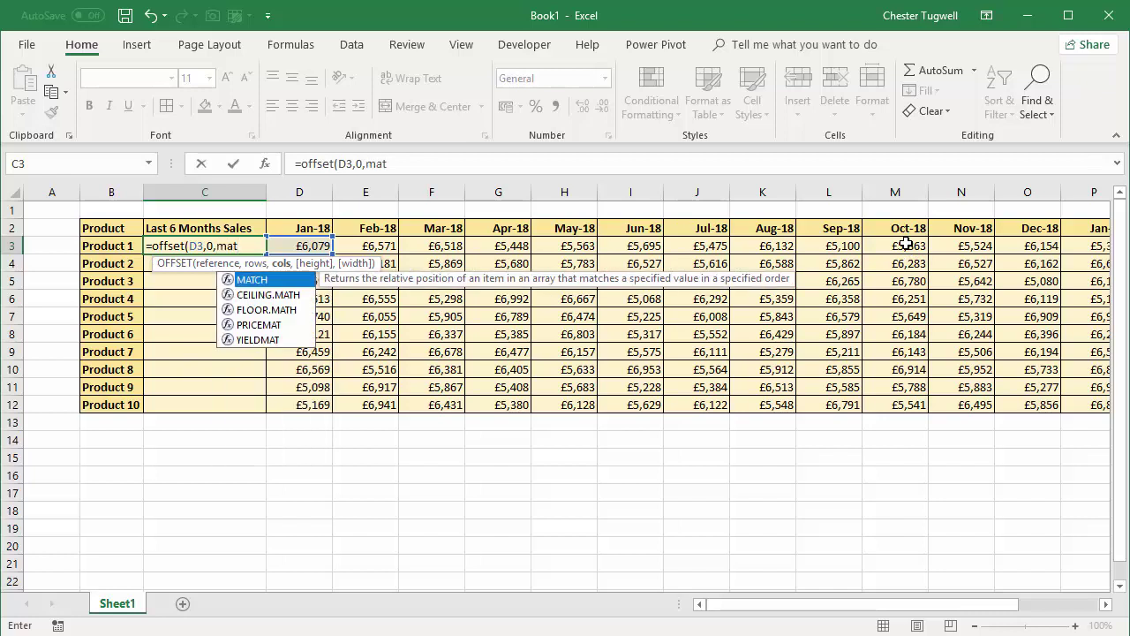
pyautogui.write('ch(')
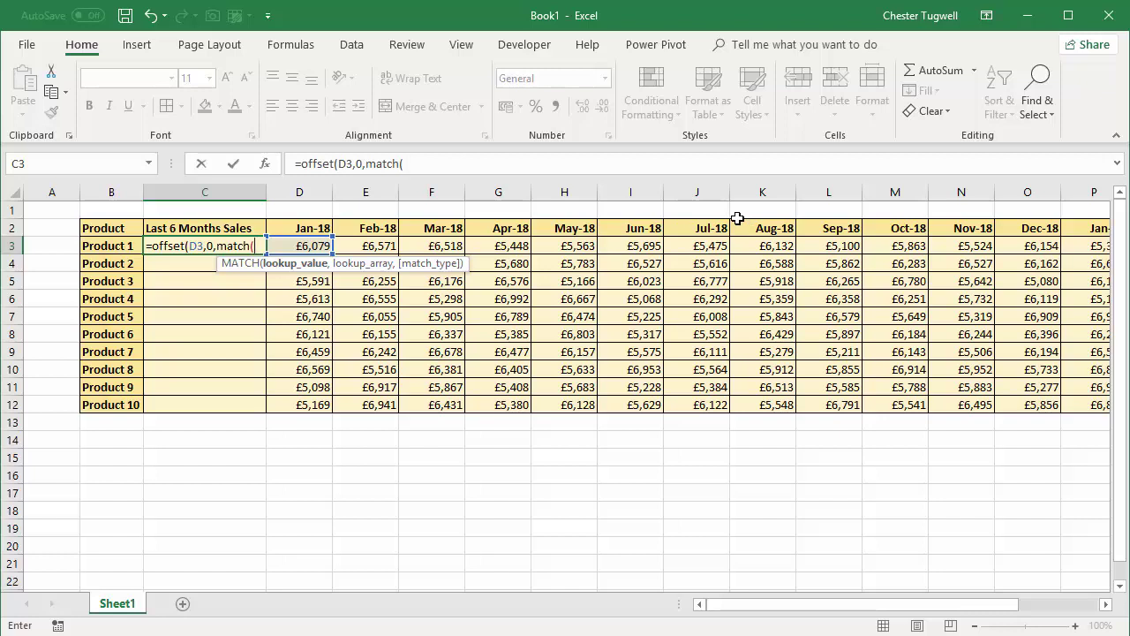
pyautogui.write('TO')
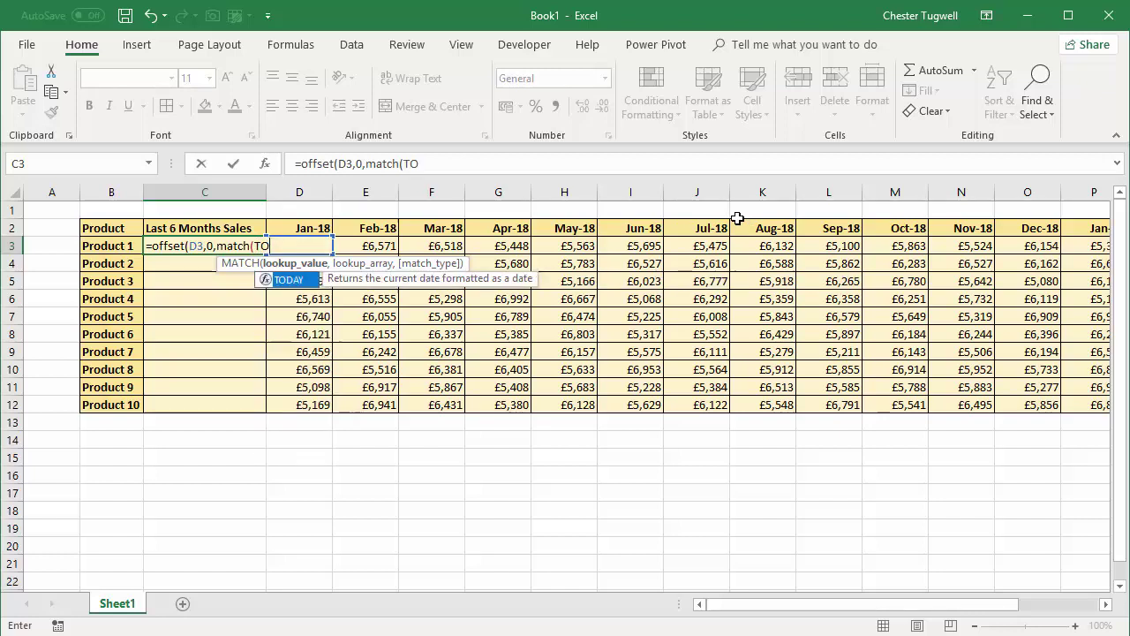
pyautogui.write('DAY()')
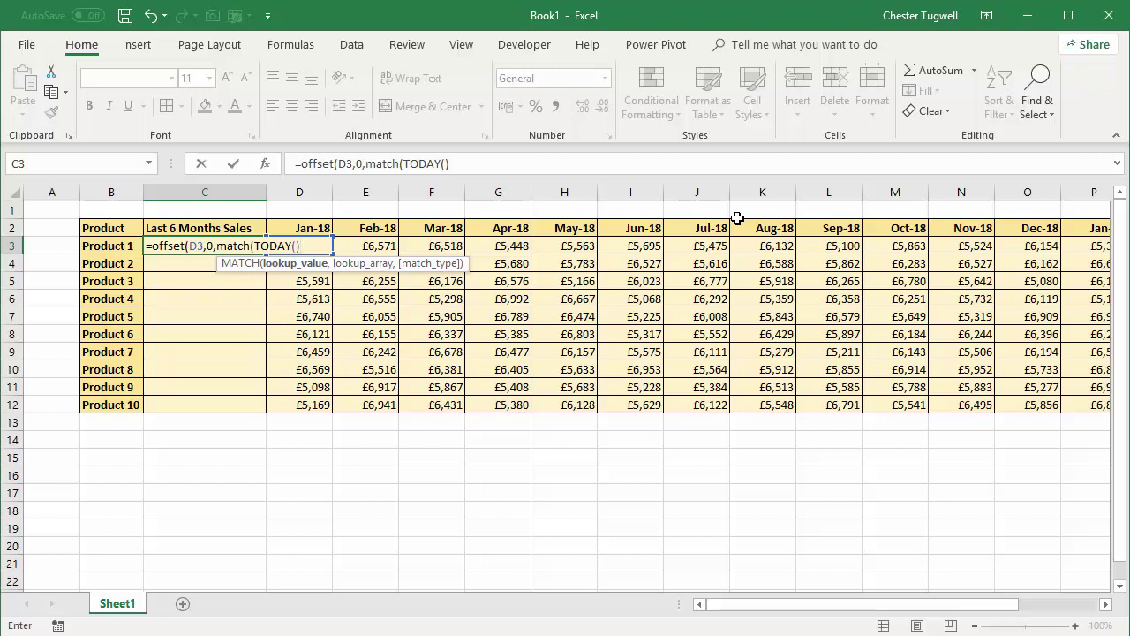
pyautogui.write(',')
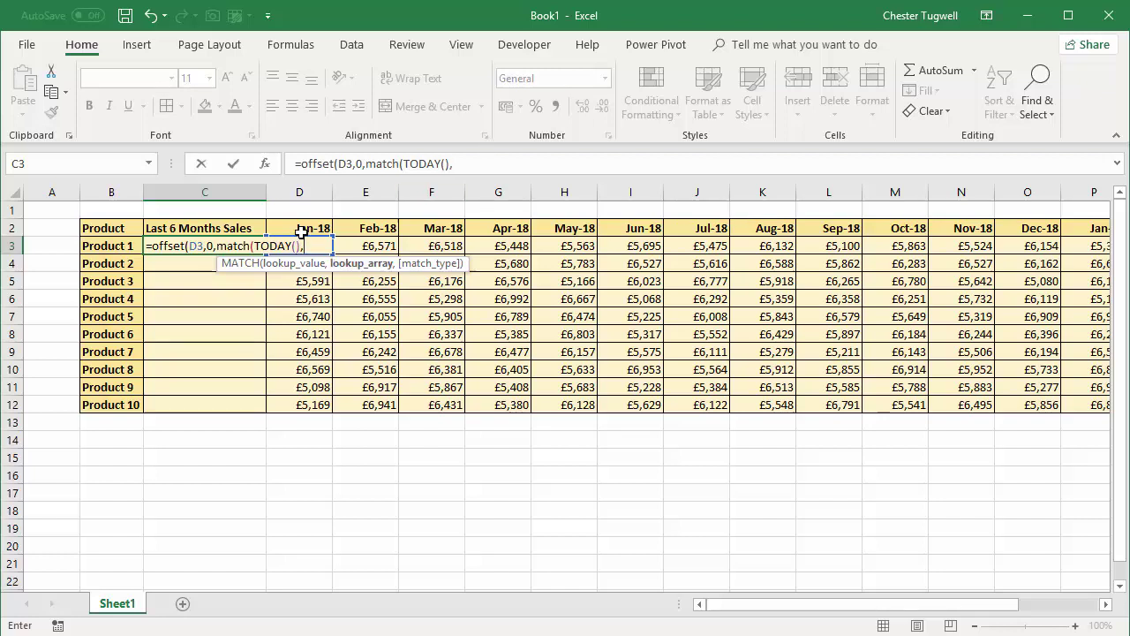
pyautogui.moveTo(308, 229); pyautogui.dragTo(1004, 226)
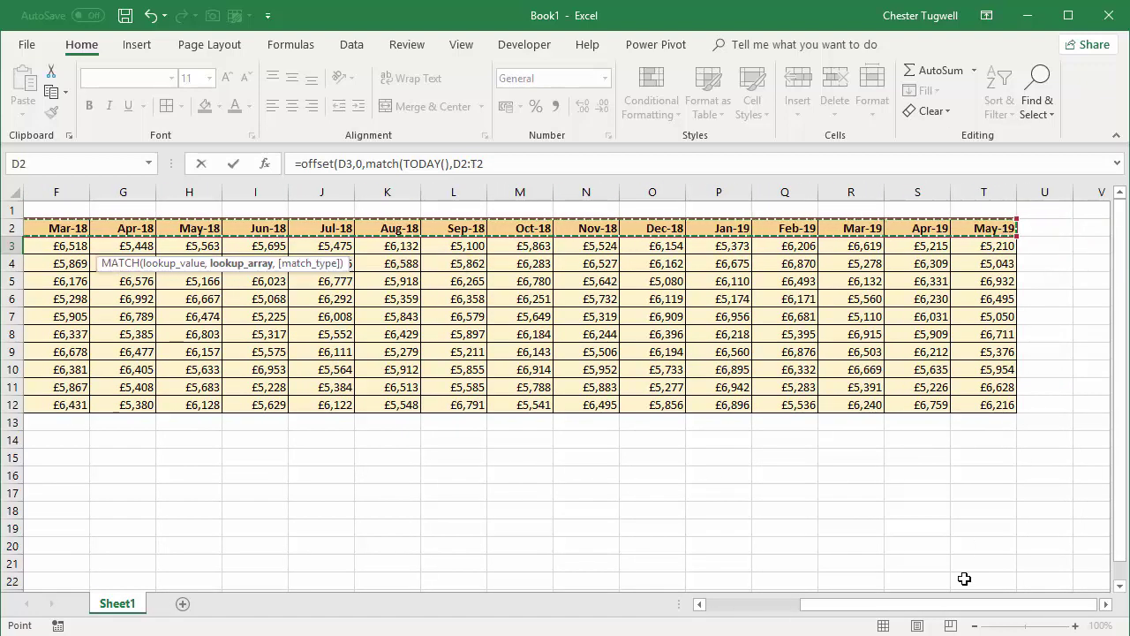
# Make the header range absolute as $D$2:$T$2 and add a comma for the match type
pyautogui.moveTo(959, 609); pyautogui.dragTo(770, 599)
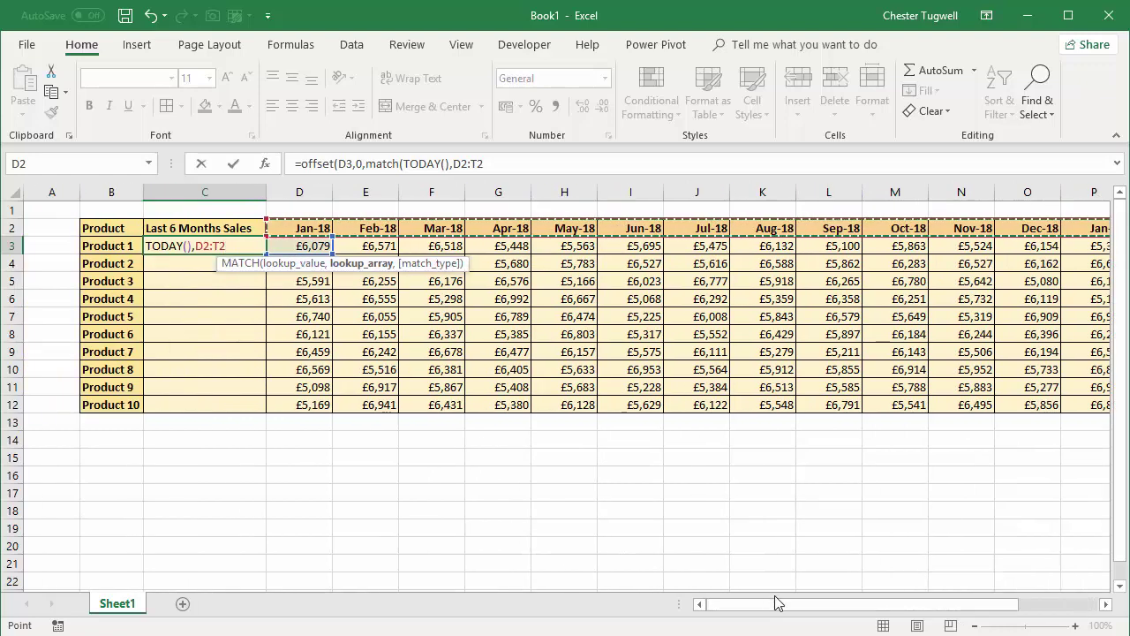
pyautogui.press('F4')
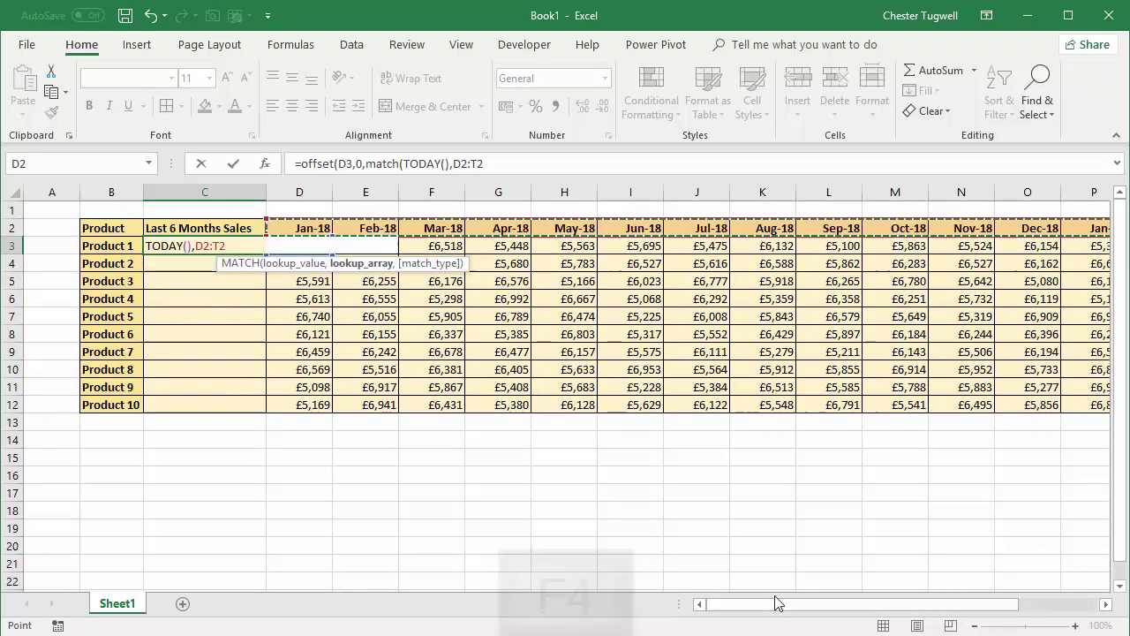
pyautogui.write(',')
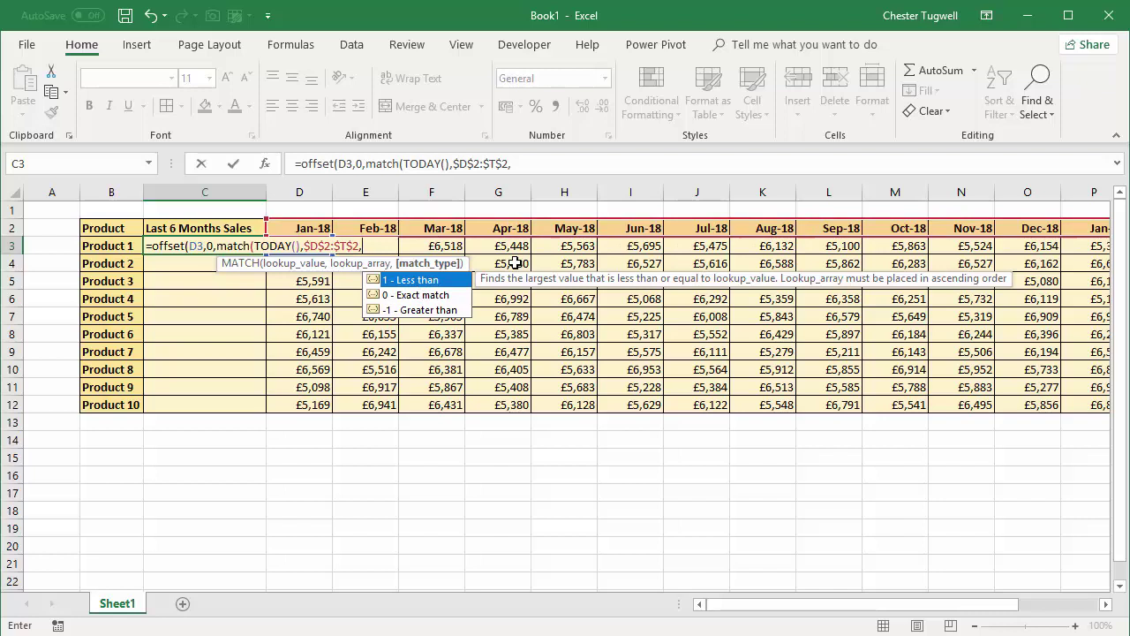
# Drop the match type 1 and close MATCH after $D$2:$T$2, ready for the next argument
pyautogui.doubleClick(402, 281)
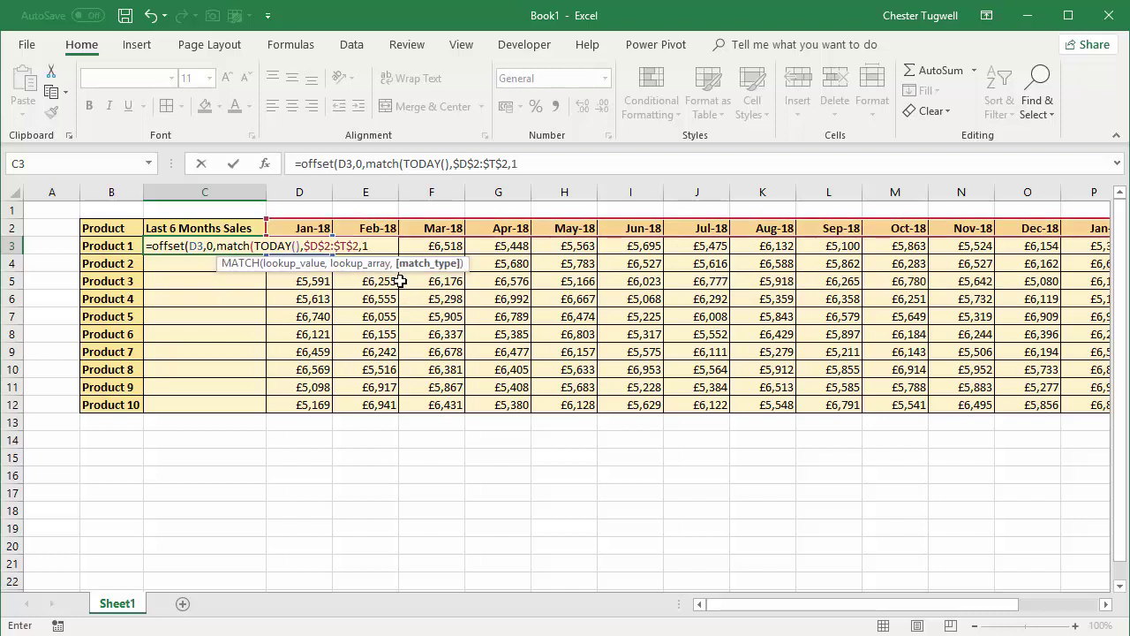
pyautogui.press('BackSpace')
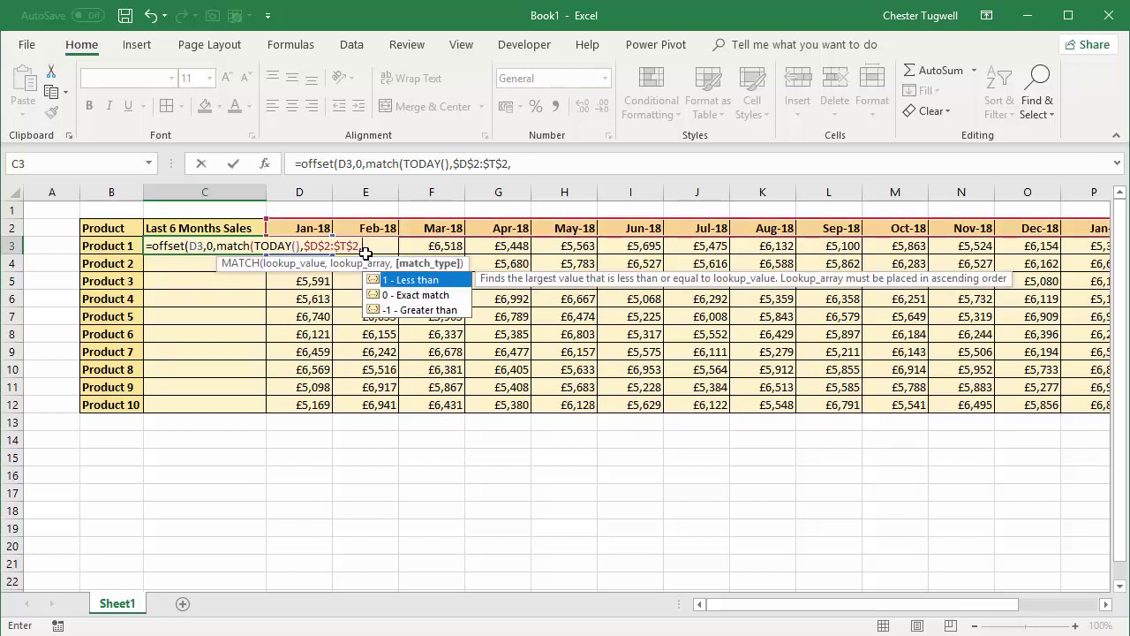
pyautogui.press('BackSpace')
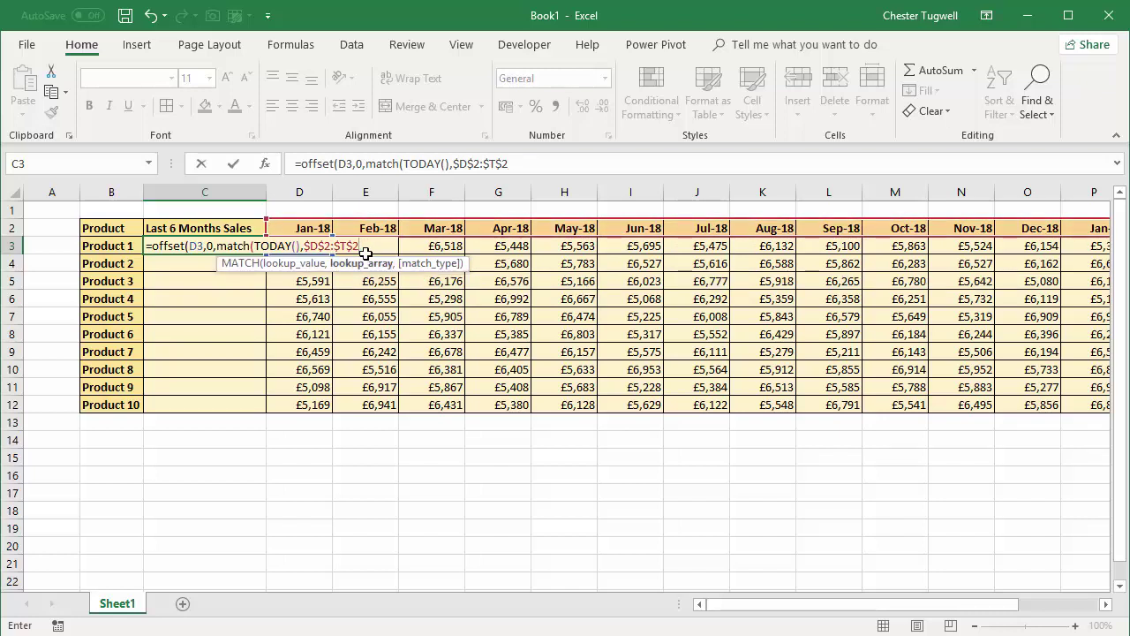
pyautogui.write(')')
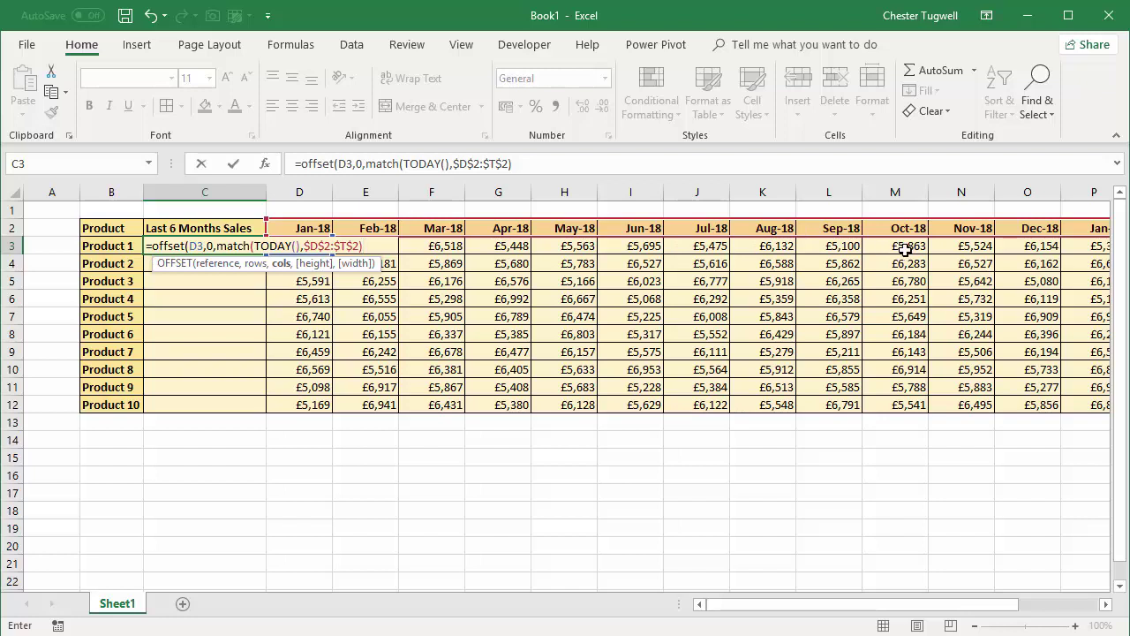
pyautogui.write(',')
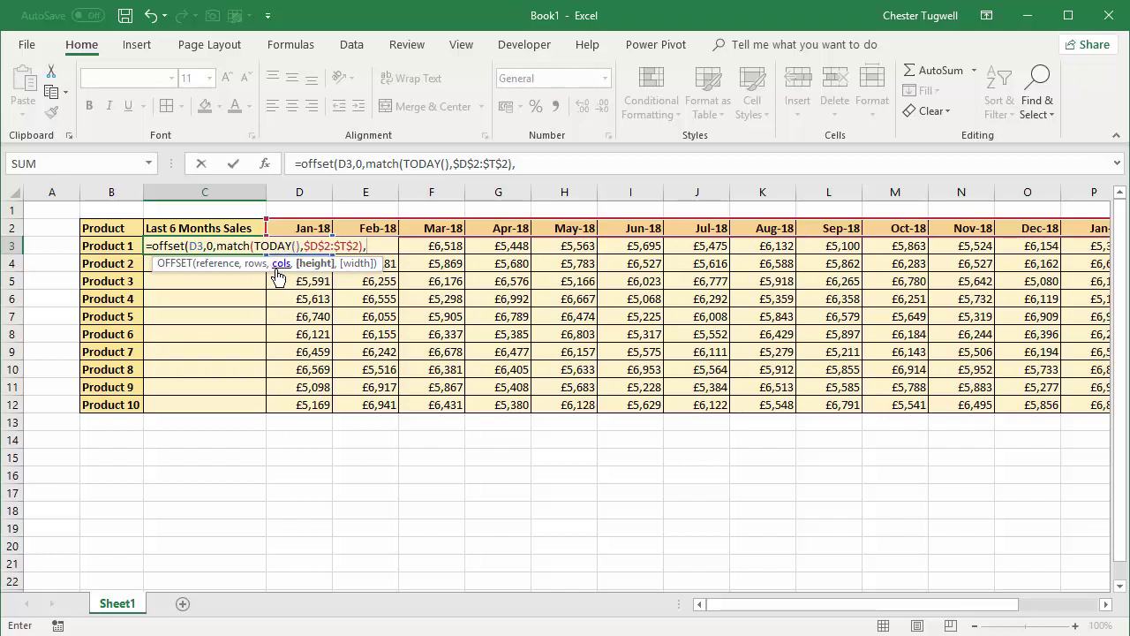
pyautogui.moveTo(275, 269); pyautogui.dragTo(281, 313)
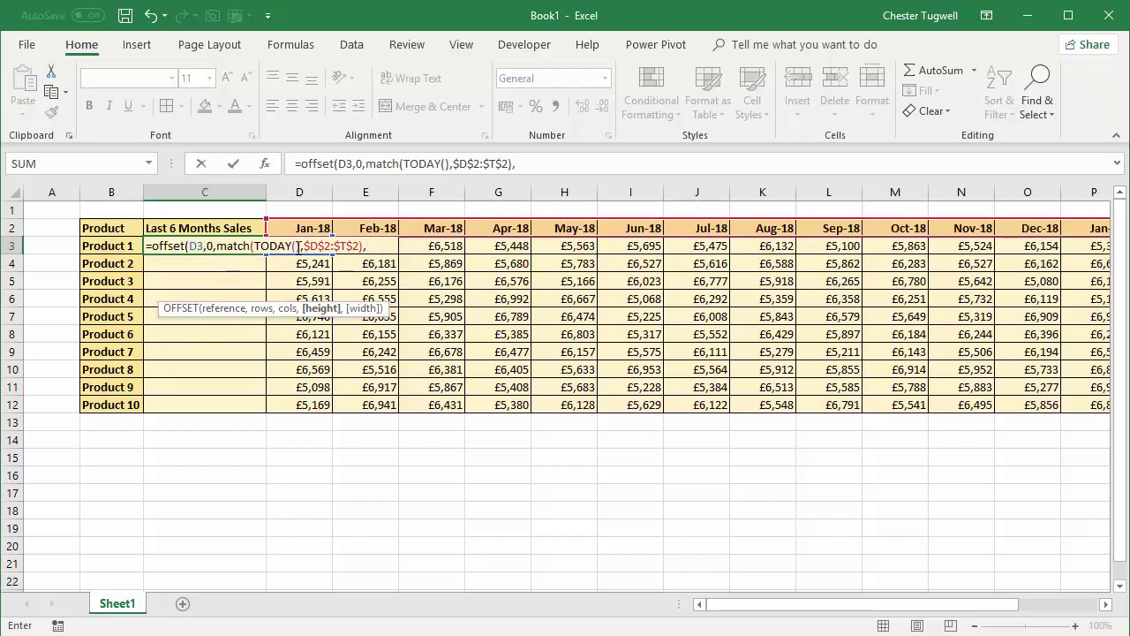
# Subtract 1 from the MATCH result and give OFFSET height 1 and width -6
pyautogui.click(365, 246)
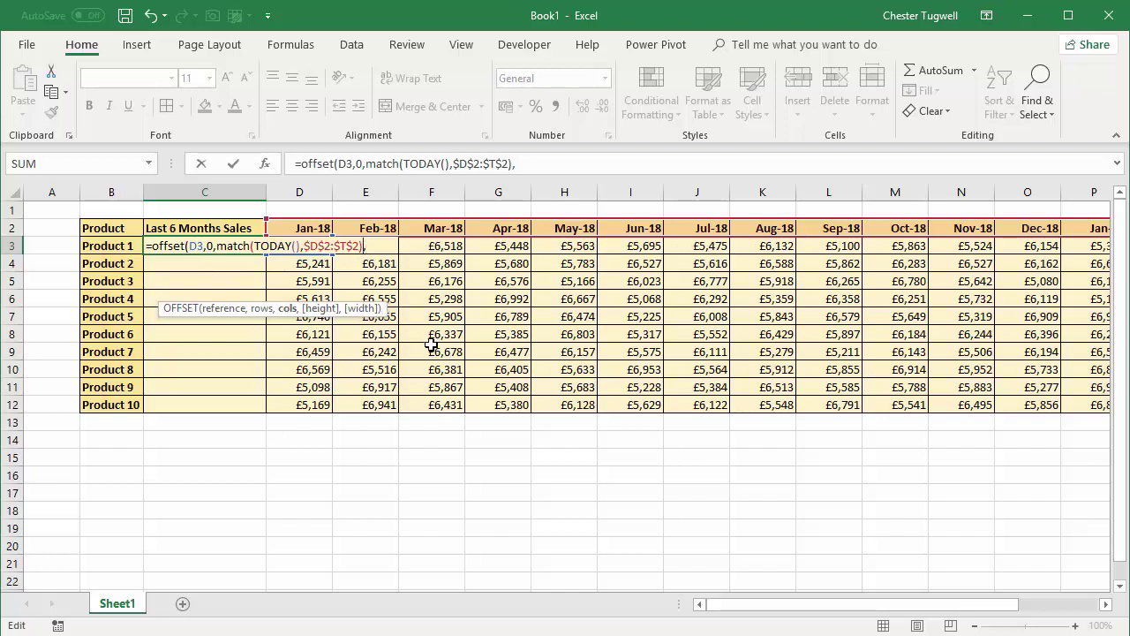
pyautogui.write('-1')
pyautogui.click(386, 251)
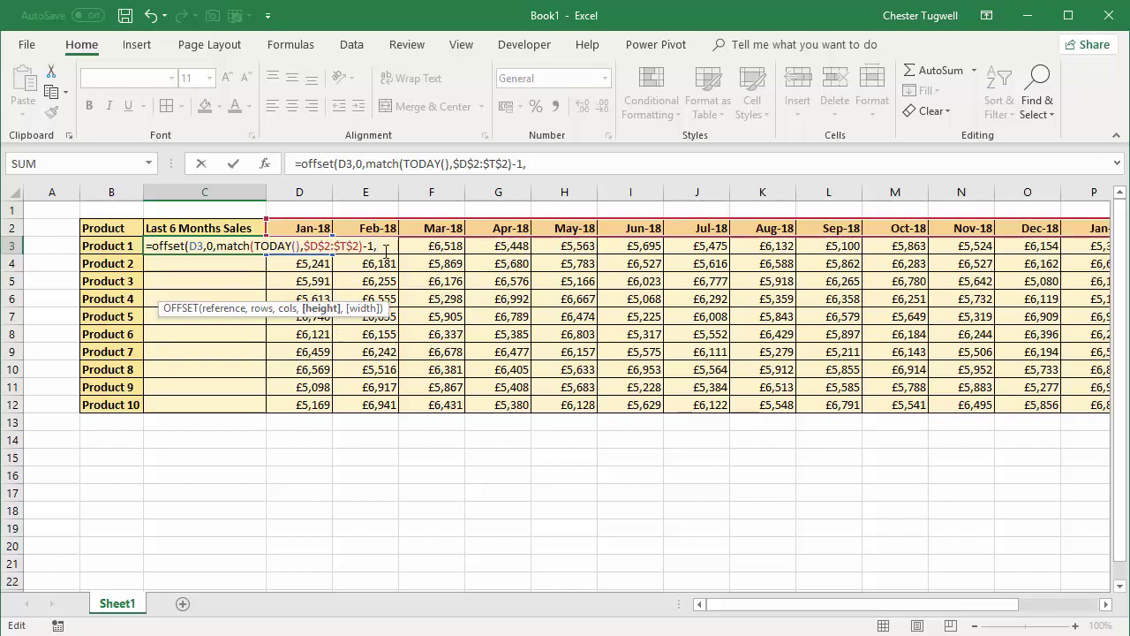
pyautogui.write('1')
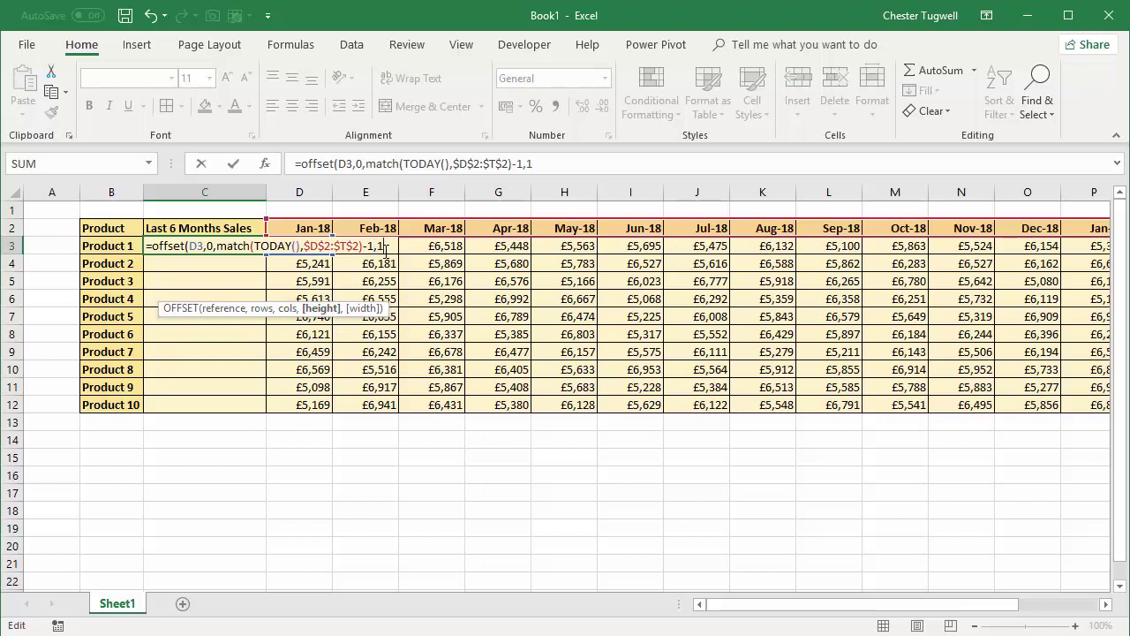
pyautogui.write(',6')
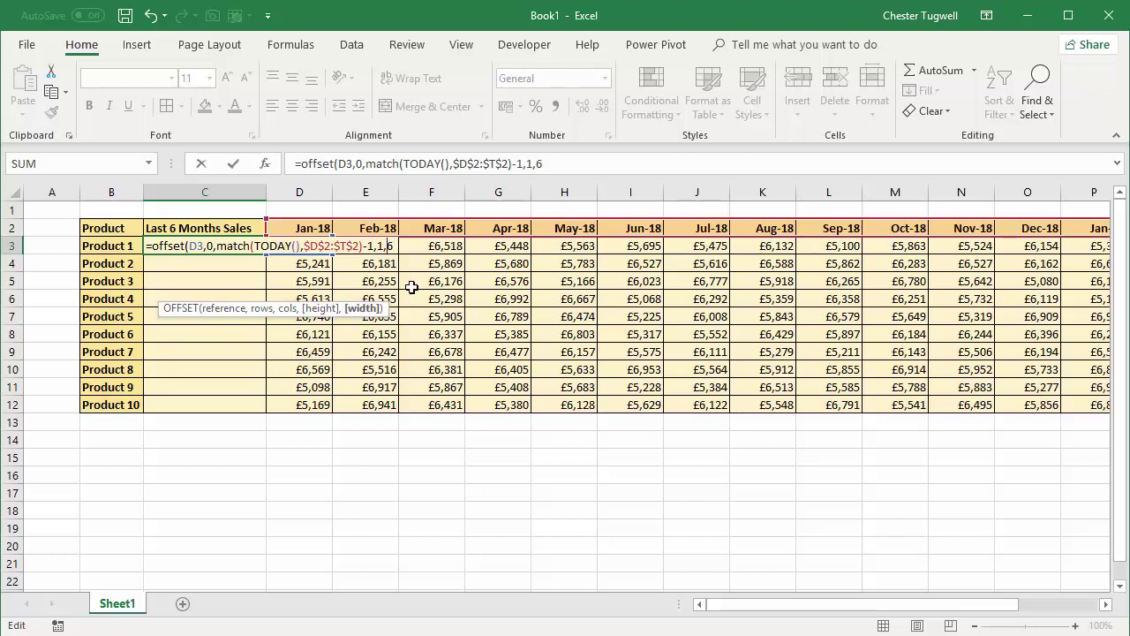
pyautogui.press('BackSpace')
pyautogui.write('-6')
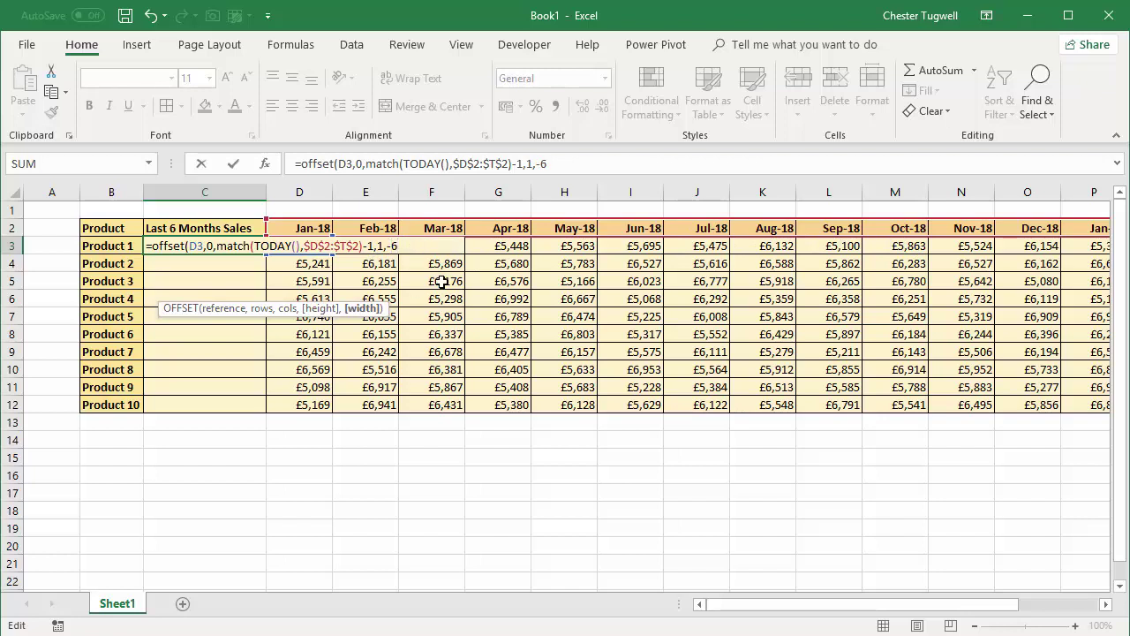
pyautogui.write(')')
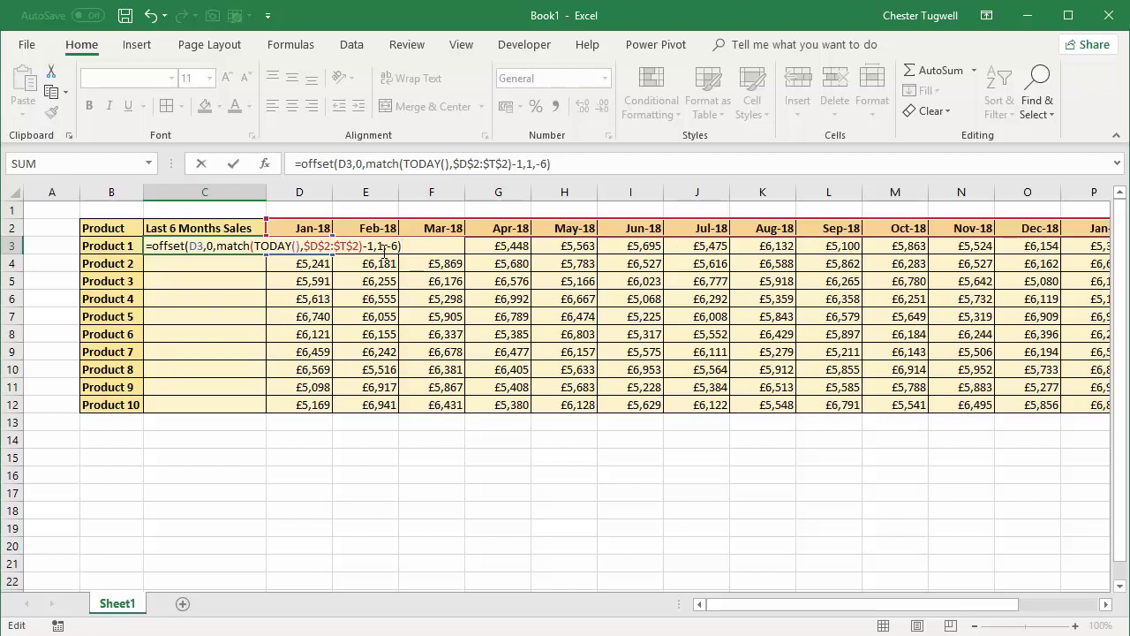
pyautogui.moveTo(404, 247); pyautogui.dragTo(152, 247)
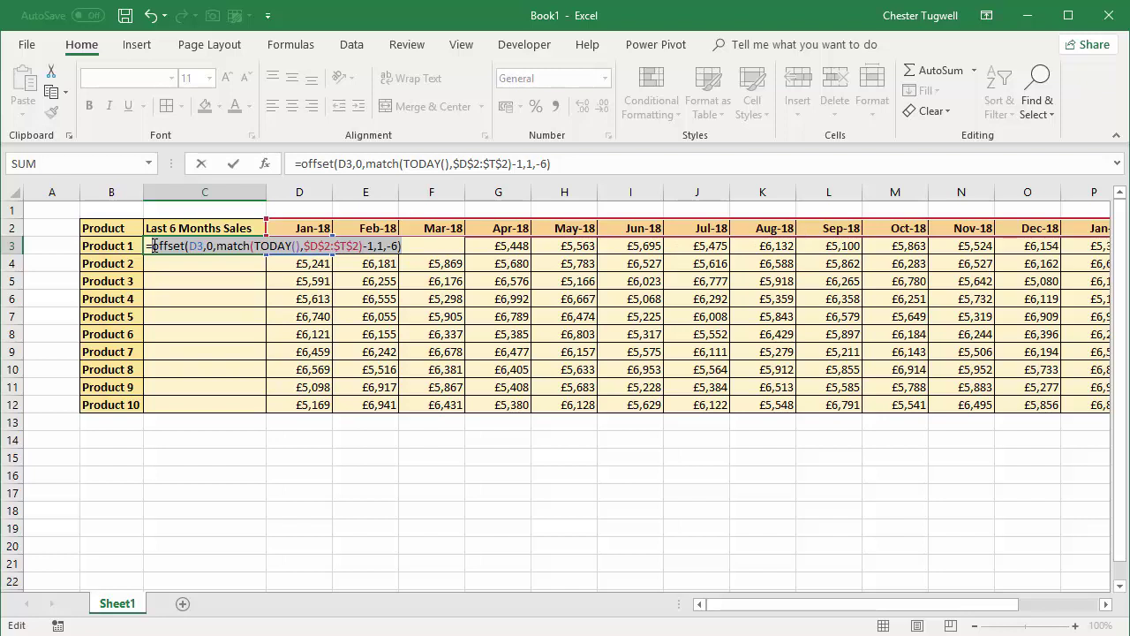
pyautogui.press('F9')
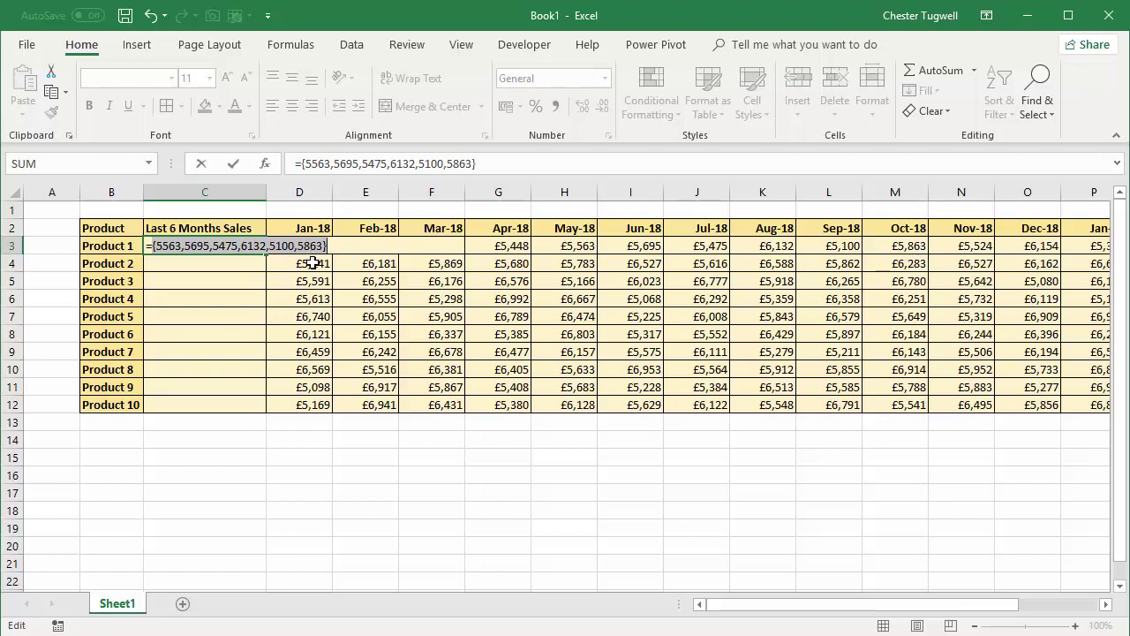
pyautogui.hotkey('ctrl', 'z')
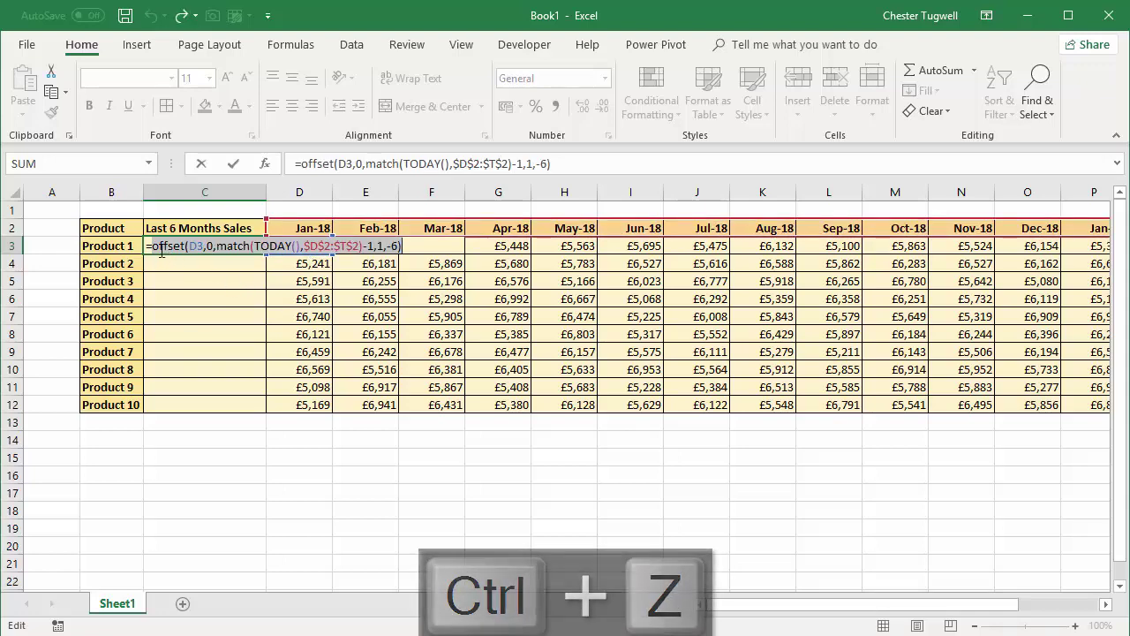
# Wrap C3's OFFSET in SUM and apply Currency format, showing £33,828.00
pyautogui.press('Return')
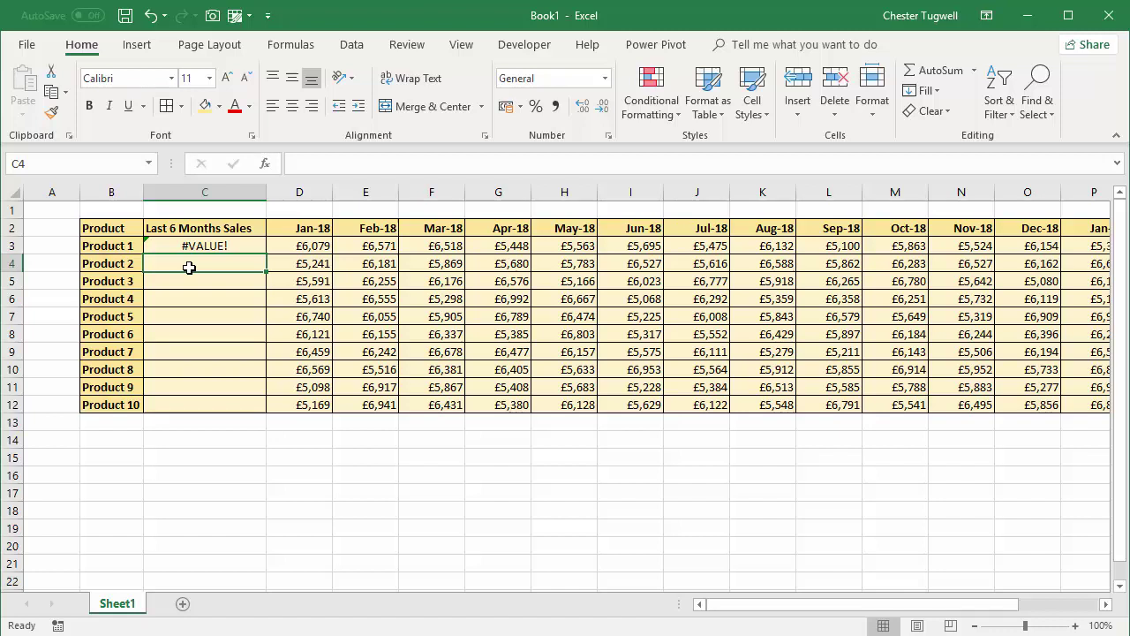
pyautogui.doubleClick(193, 247)
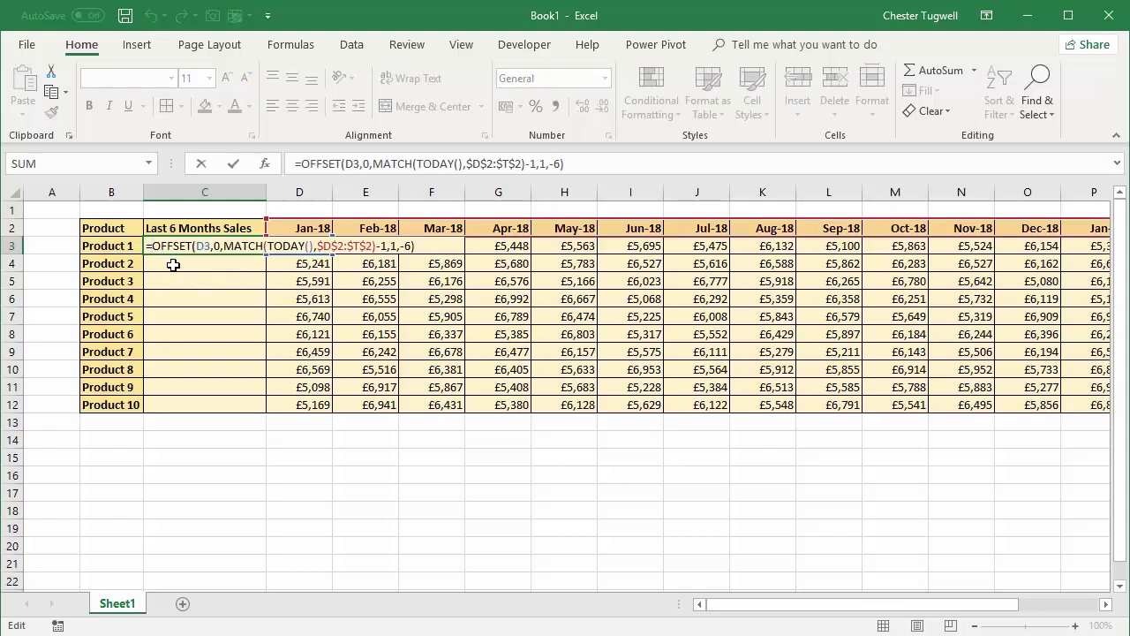
pyautogui.write('sum')
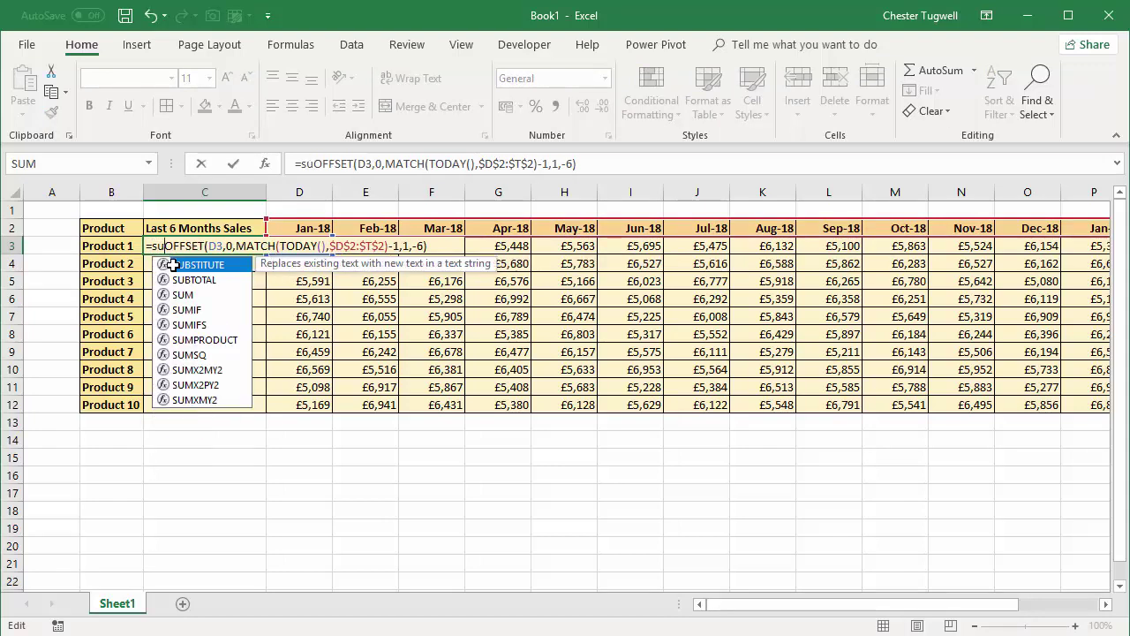
pyautogui.write('(')
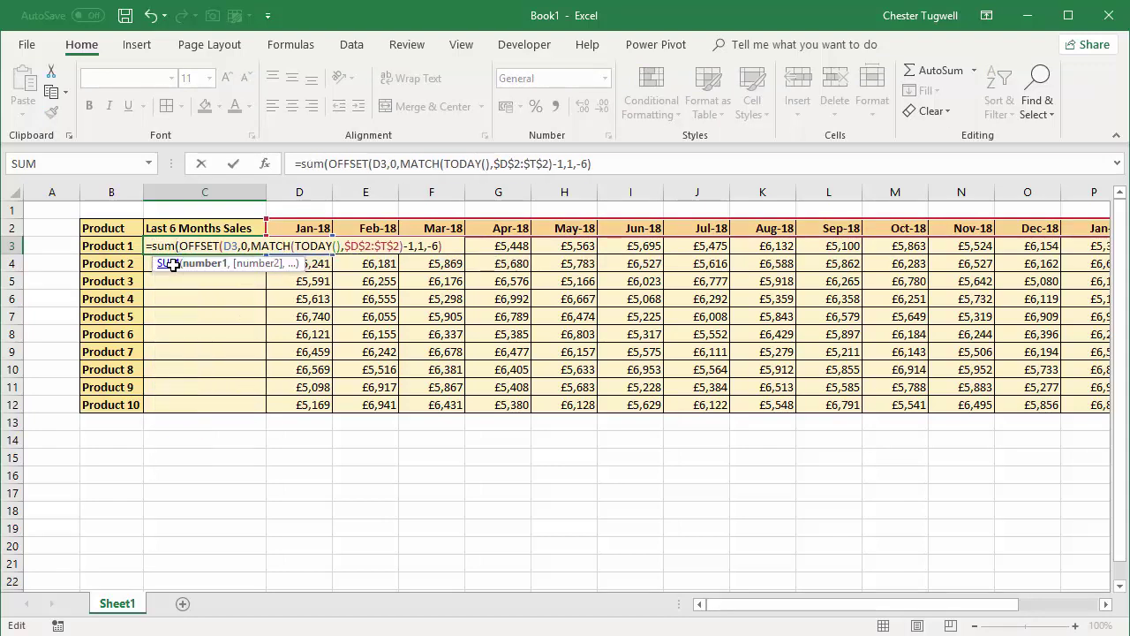
pyautogui.press('Return')
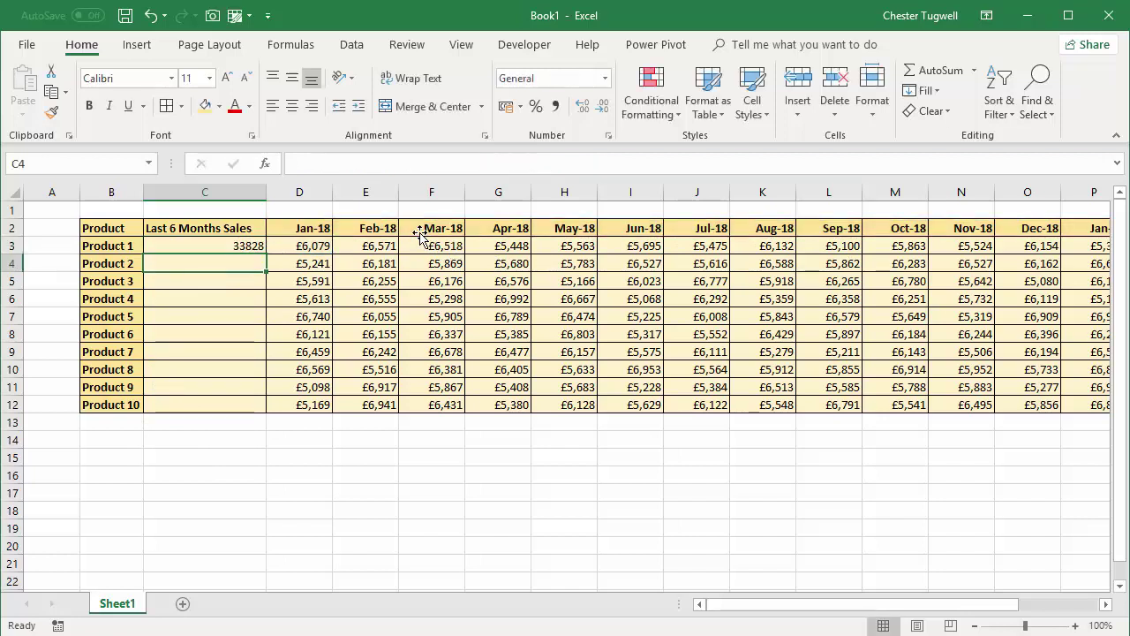
pyautogui.click(251, 242)
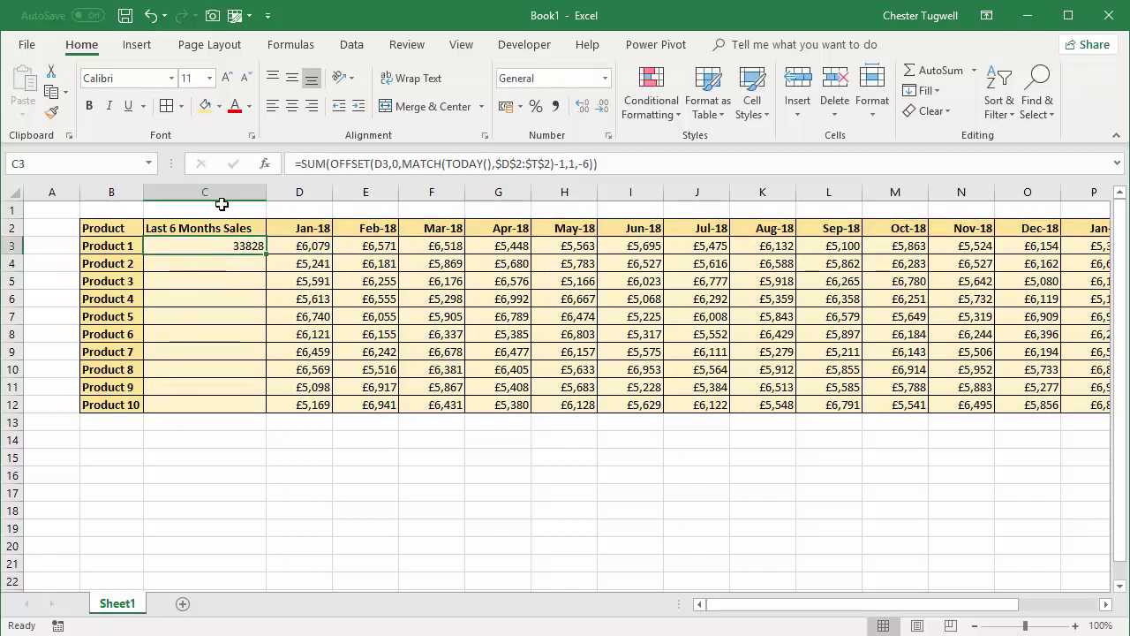
pyautogui.hotkey('ctrl', 'shift', '4')
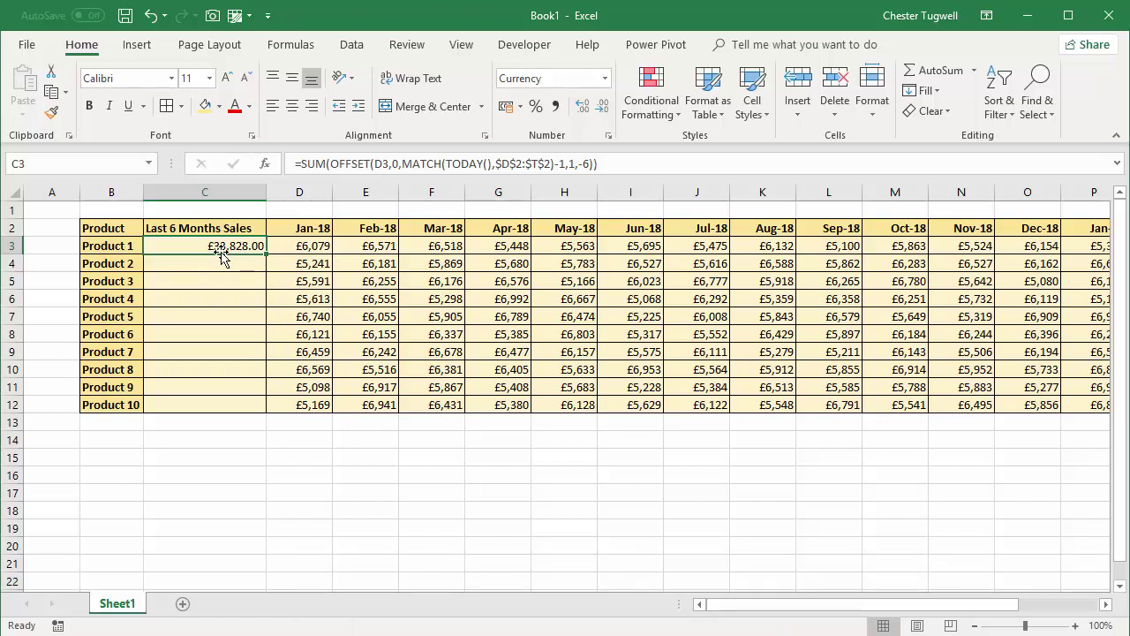
# Show C3 with no decimals as £33,828 and confirm it against the May-18 to Oct-18 sum
pyautogui.click(583, 108)
pyautogui.click(601, 106)
pyautogui.click(602, 106)
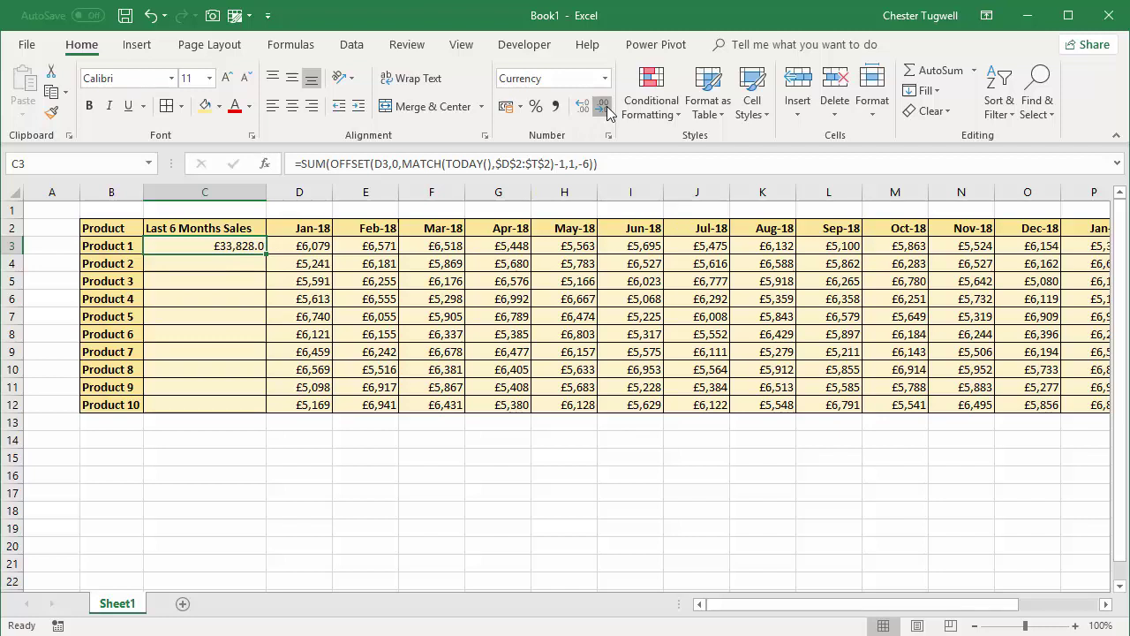
pyautogui.click(602, 106)
pyautogui.moveTo(560, 245); pyautogui.dragTo(879, 249)
pyautogui.moveTo(879, 249); pyautogui.dragTo(878, 249)
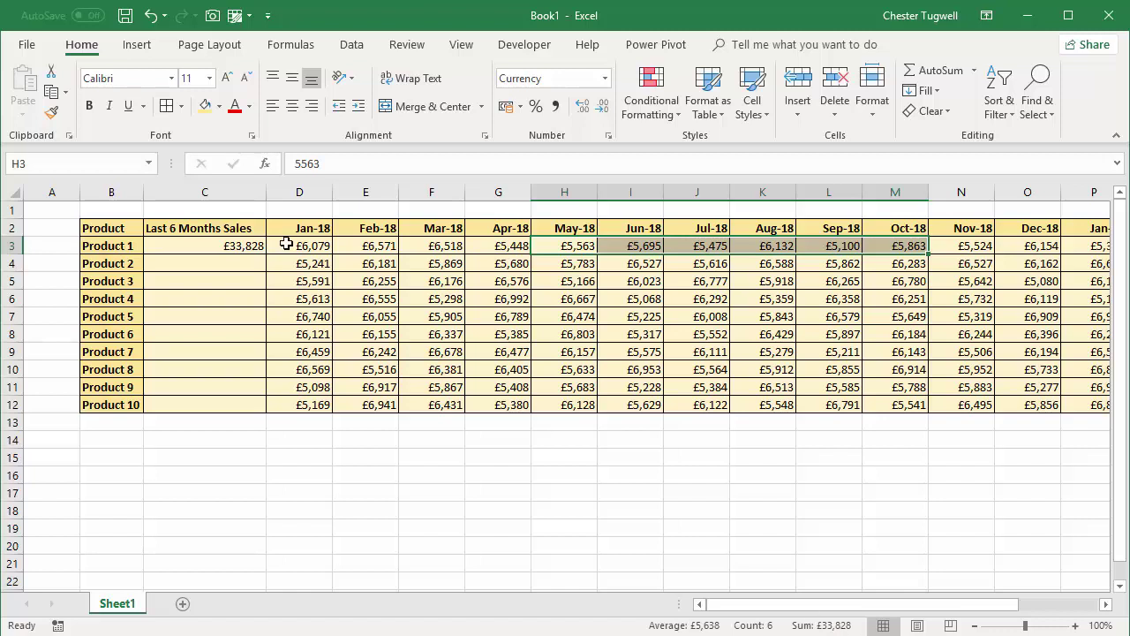
# Fill C3's formula down to C12 and check Product 2's recent-month sum
pyautogui.click(251, 247)
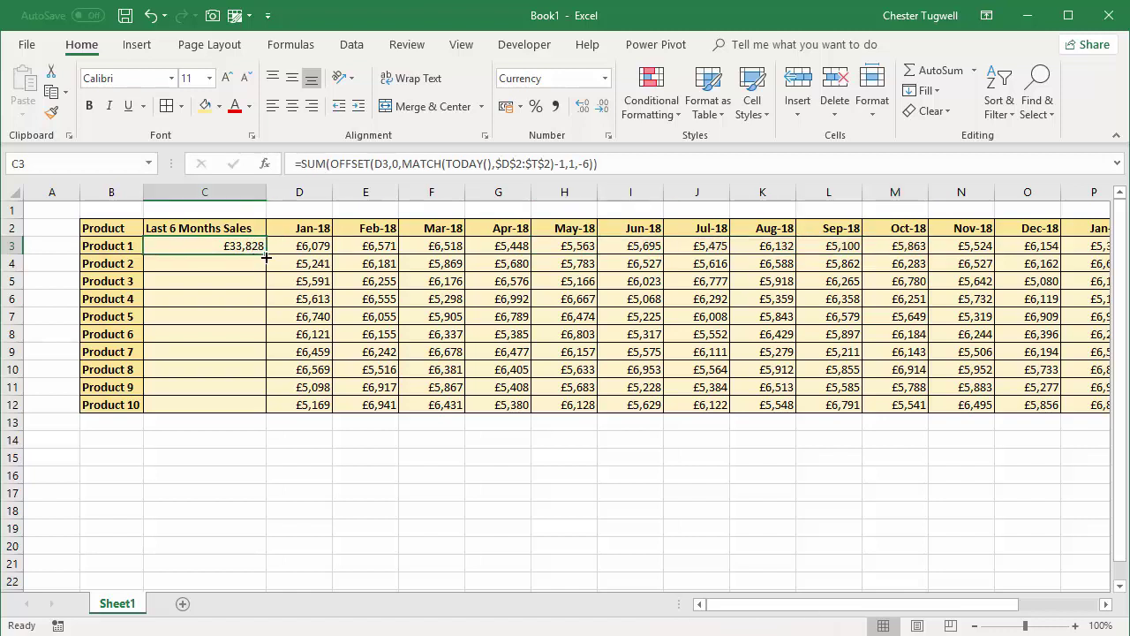
pyautogui.doubleClick(266, 257)
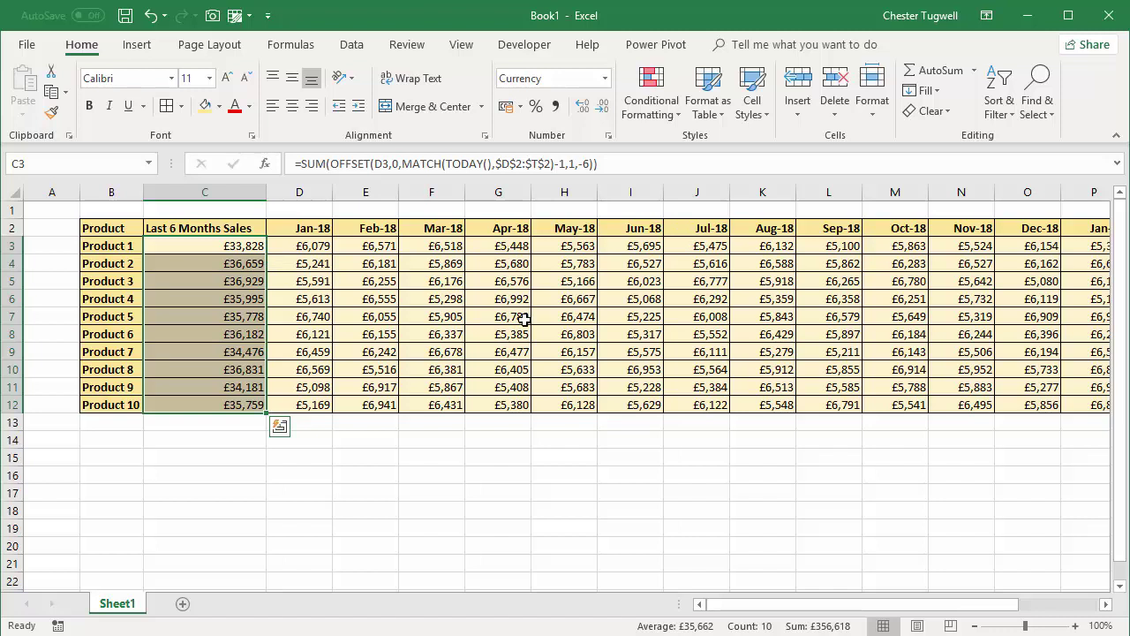
pyautogui.moveTo(570, 265); pyautogui.dragTo(919, 267)
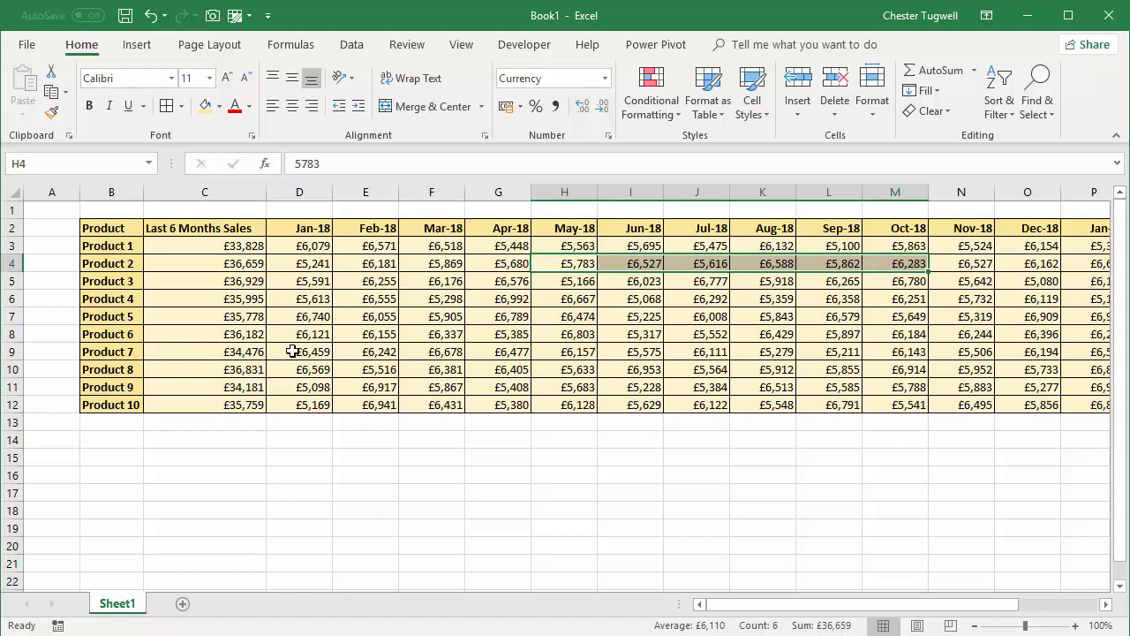
# Review C3's formula, including its TODAY() part, against Product 1's Jun–Nov figures
pyautogui.click(247, 246)
pyautogui.doubleClick(247, 245)
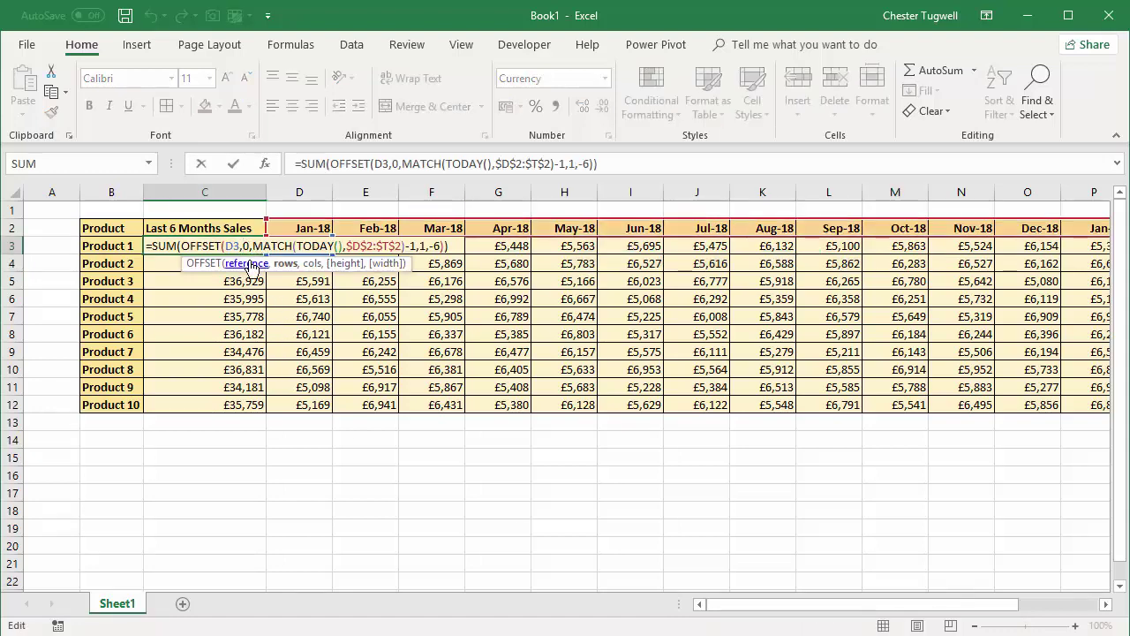
pyautogui.moveTo(297, 247); pyautogui.dragTo(344, 248)
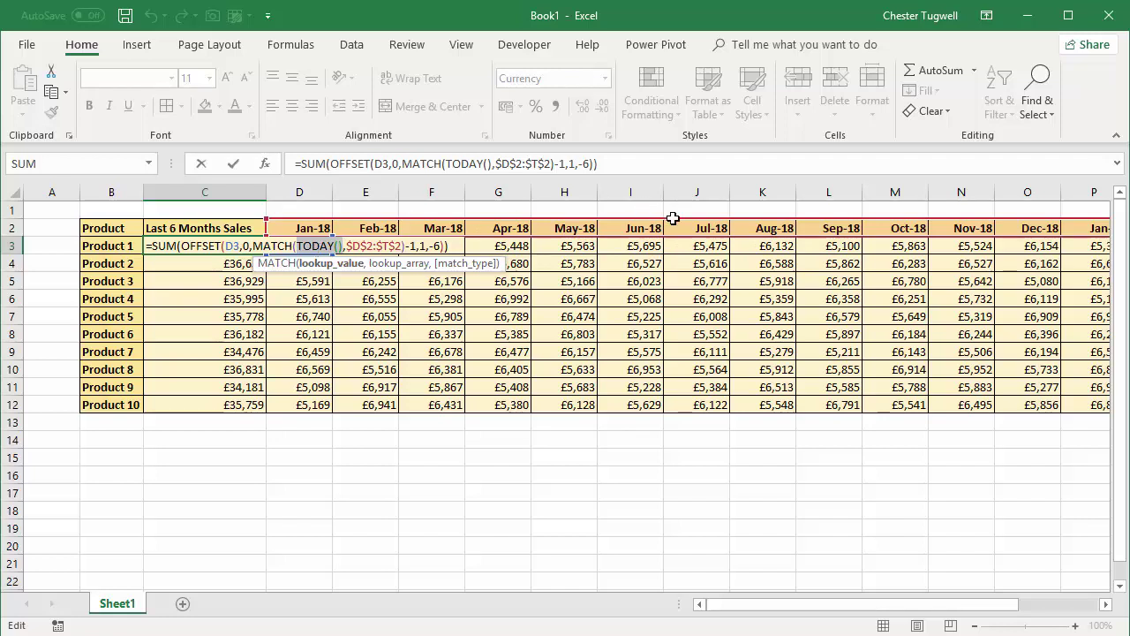
pyautogui.press('Return')
pyautogui.moveTo(961, 245); pyautogui.dragTo(642, 247)
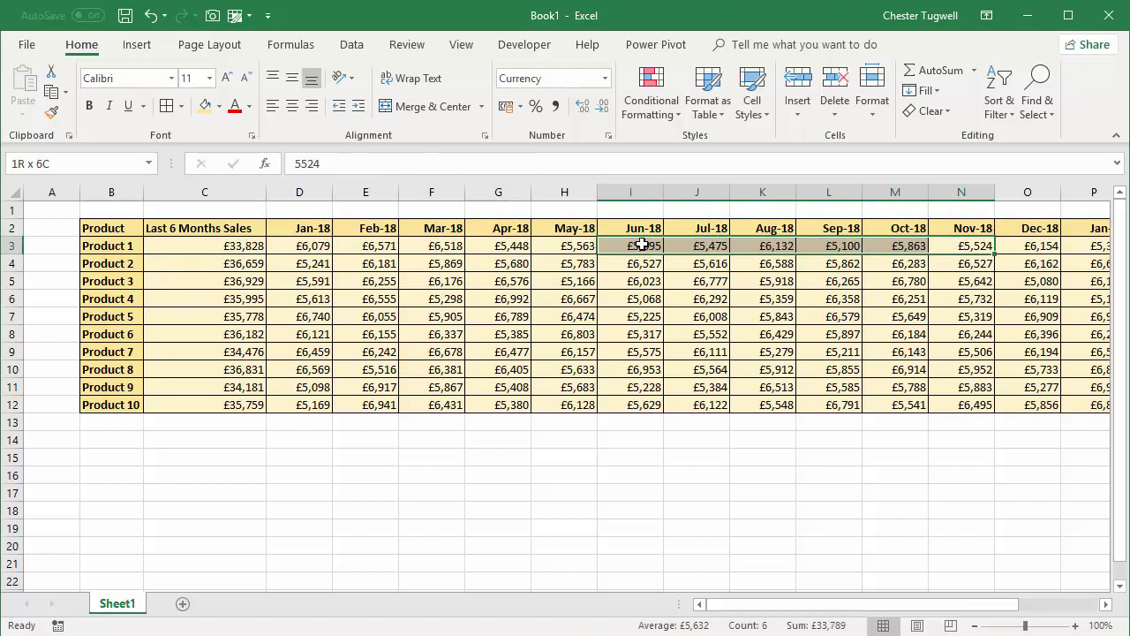
pyautogui.doubleClick(253, 246)
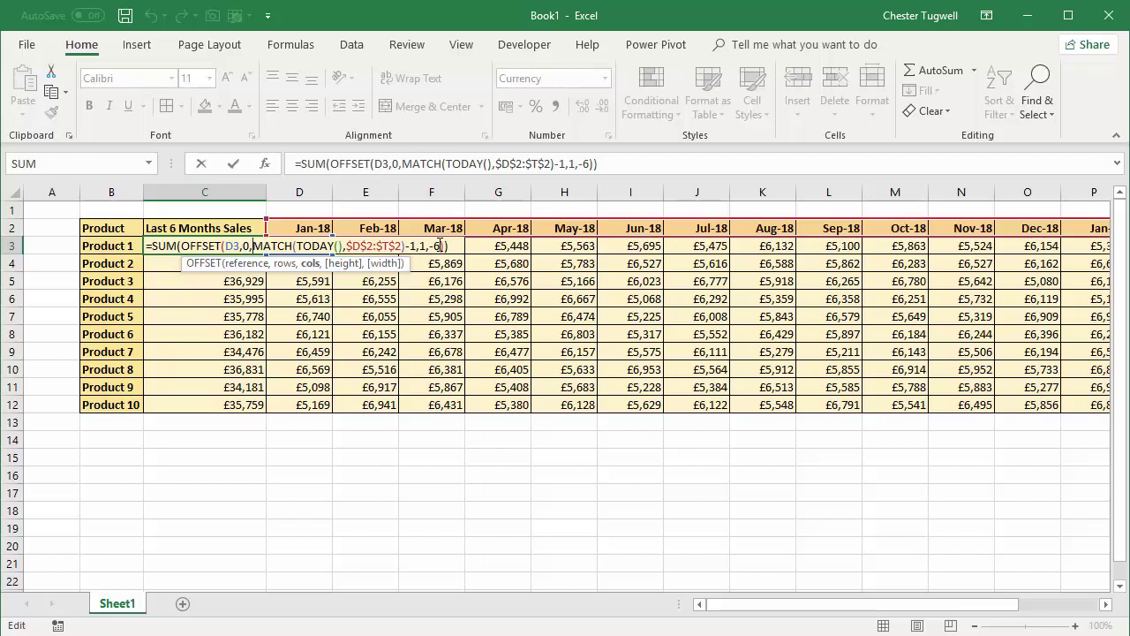
pyautogui.press('Return')
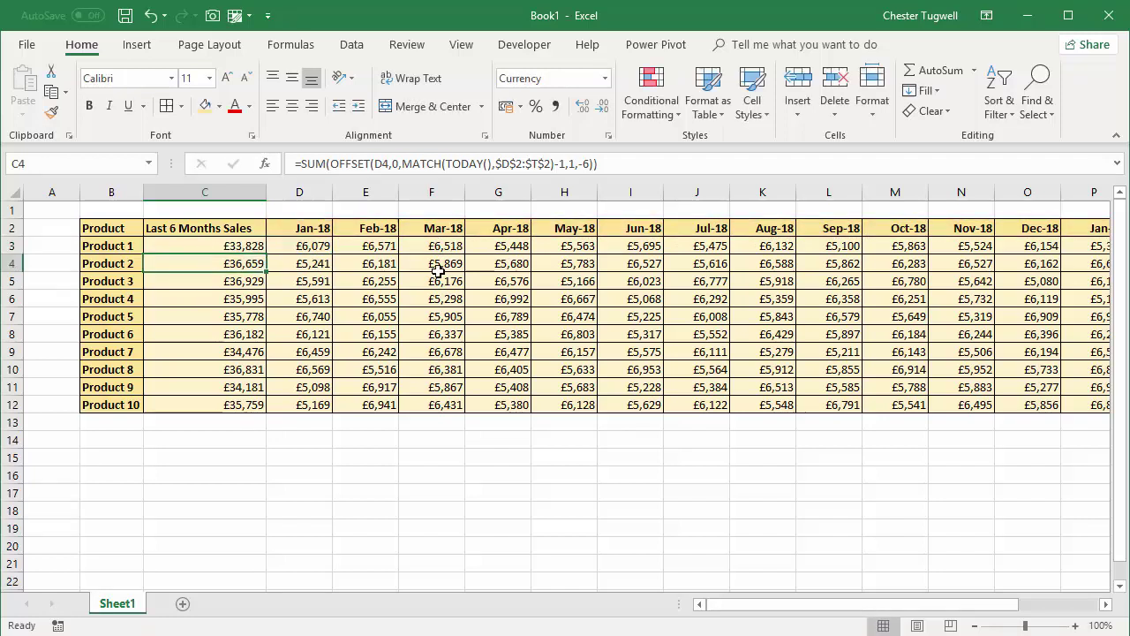